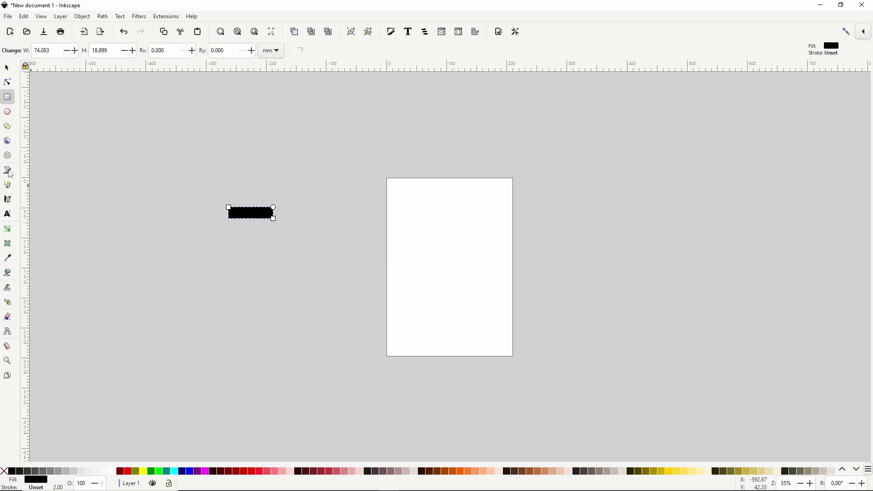
# Step: Draw a closed narrow triangle with the Pen tool, pointing up from the black rectangle's upper edge, with a side about 34 mm long
pyautogui.click(18, 172)
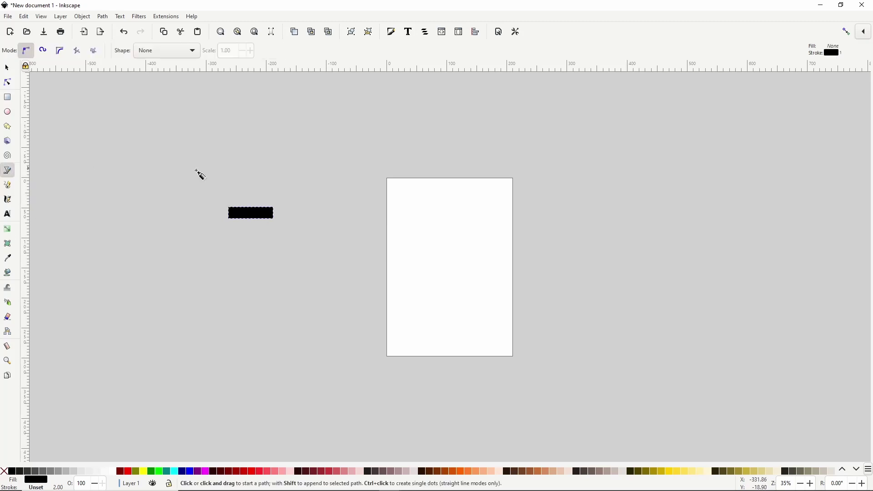
pyautogui.click(238, 190)
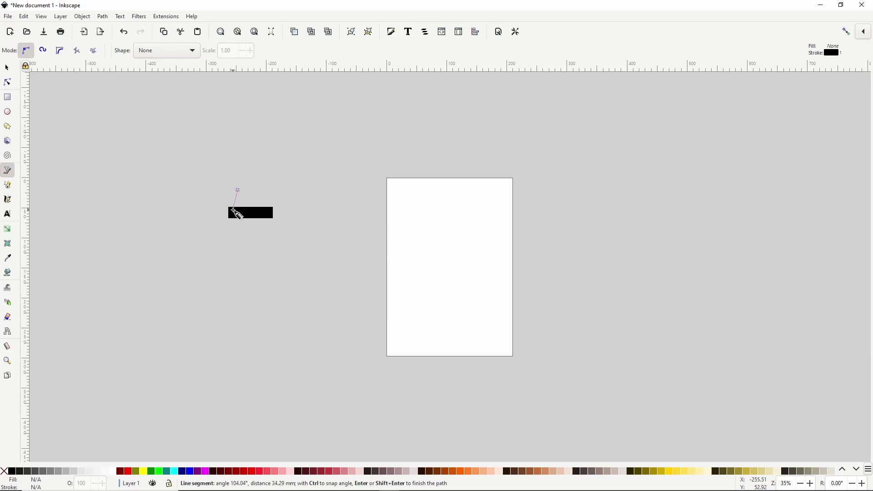
pyautogui.click(234, 210)
pyautogui.click(243, 209)
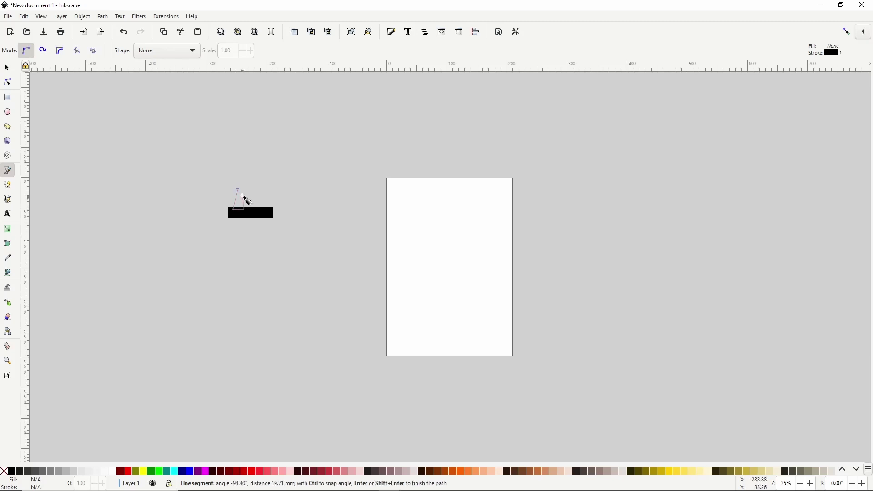
pyautogui.click(237, 190)
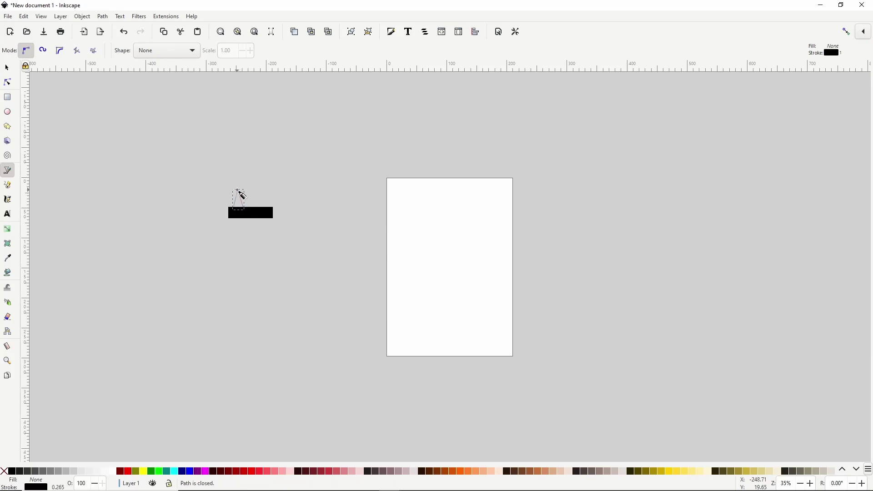
# Step: Draw a second closed triangle pointing down from the rectangle's lower edge near its right end, with a base about 22 mm wide
pyautogui.click(265, 236)
pyautogui.click(257, 216)
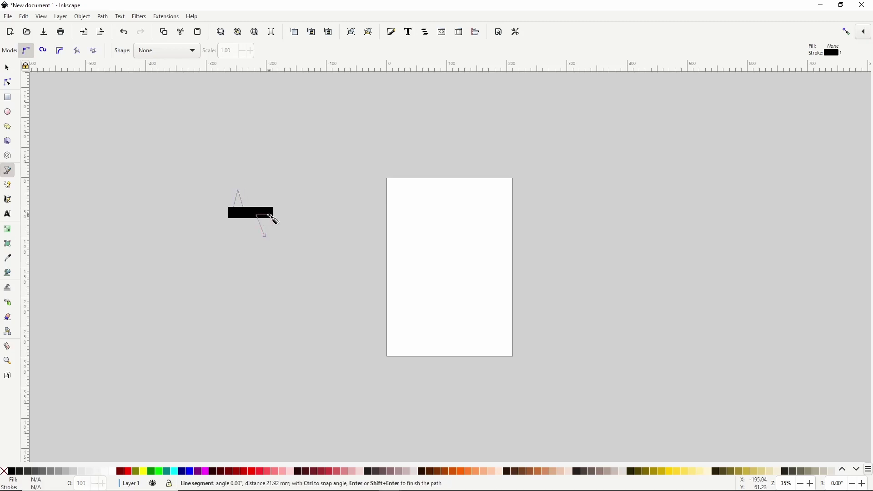
pyautogui.click(271, 216)
pyautogui.click(265, 236)
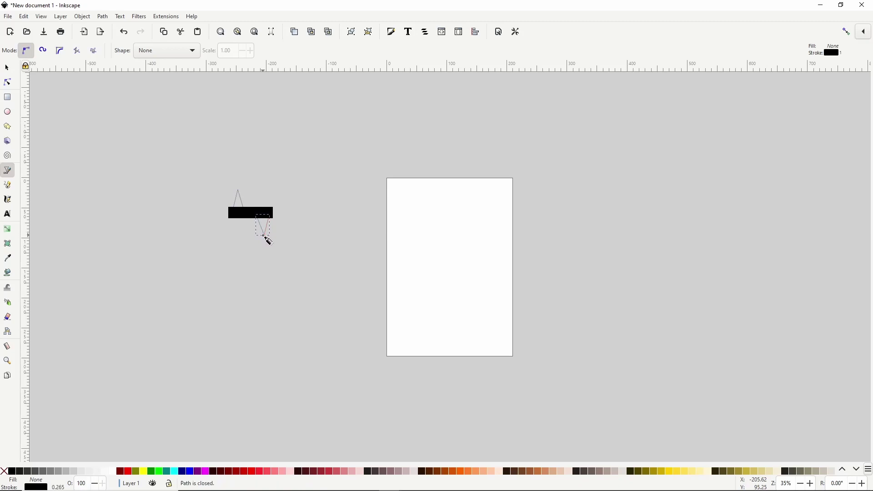
# Step: Merge the rectangle and both triangles into a single shape with Union
pyautogui.click(12, 68)
pyautogui.moveTo(196, 164); pyautogui.dragTo(318, 279)
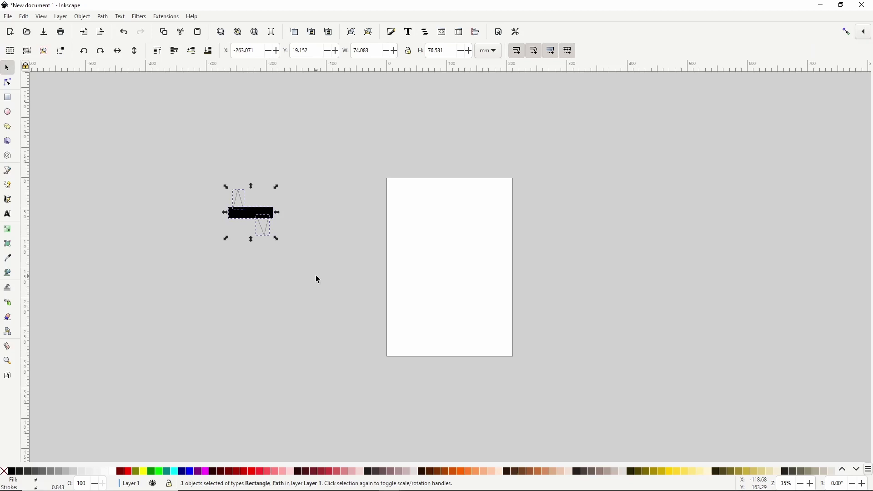
pyautogui.click(108, 19)
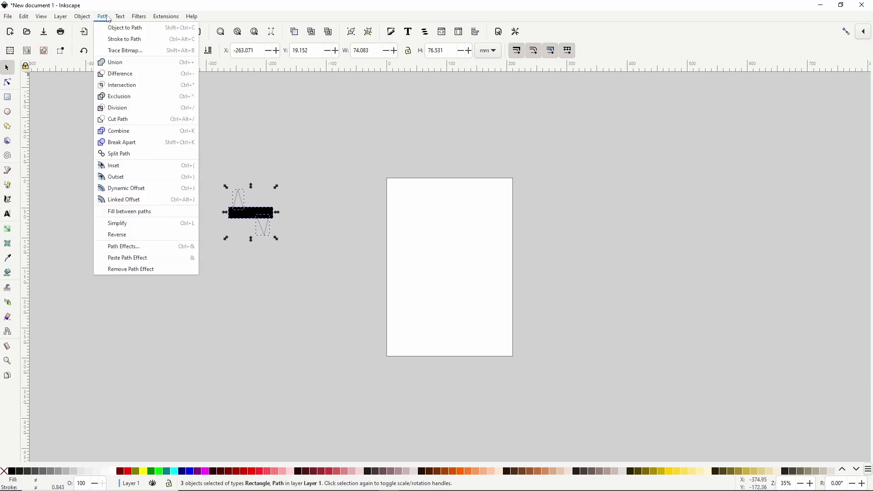
pyautogui.click(123, 65)
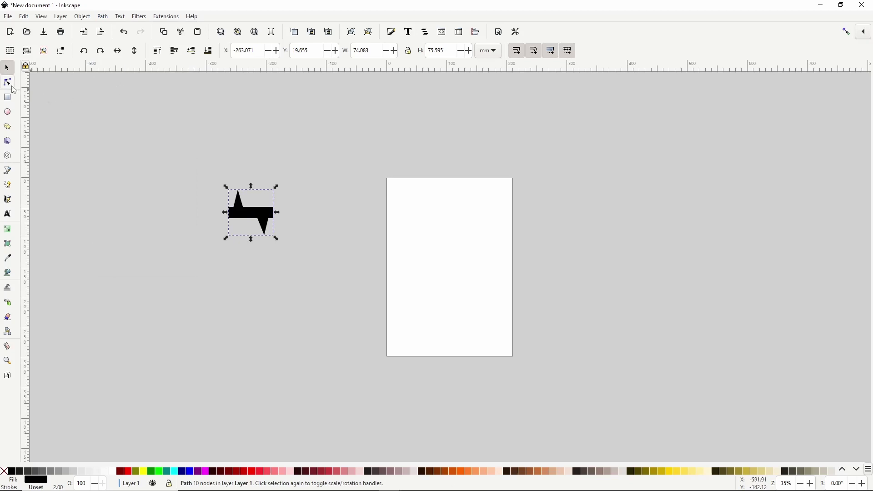
# Step: Bend the straight sides of both triangular spikes into curves with the Node tool so they look like thorns
pyautogui.click(8, 82)
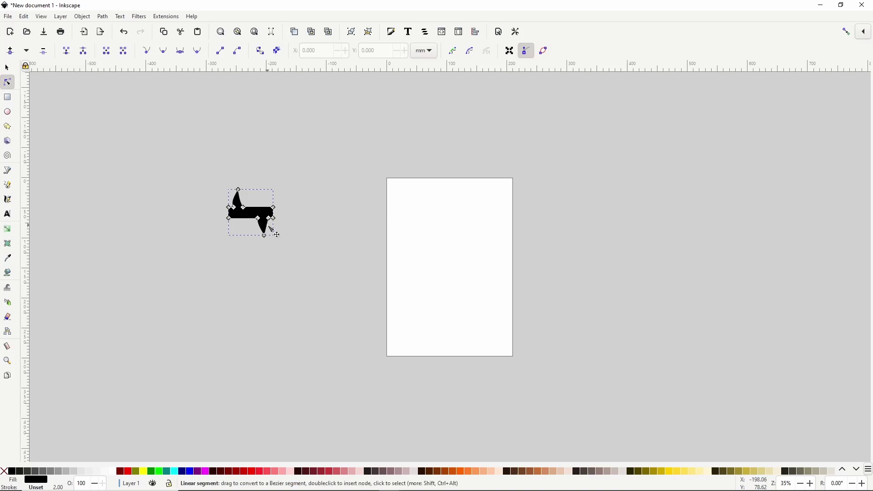
pyautogui.moveTo(268, 226); pyautogui.dragTo(266, 225)
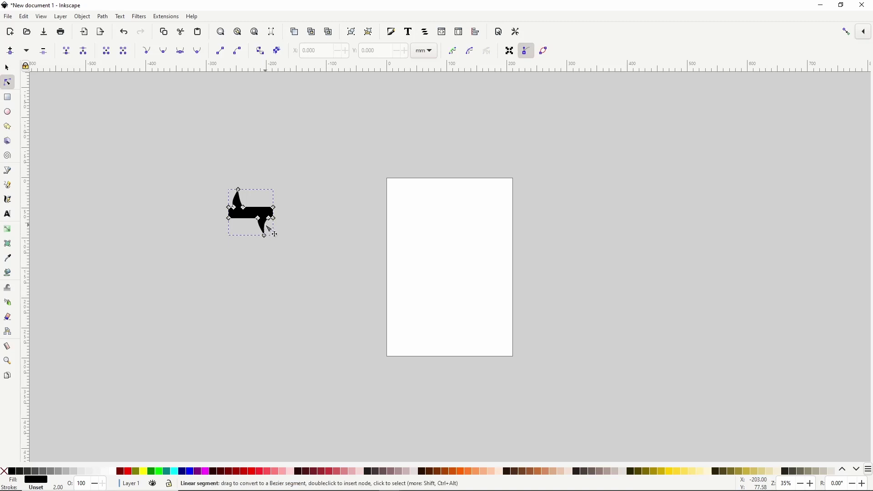
pyautogui.click(271, 162)
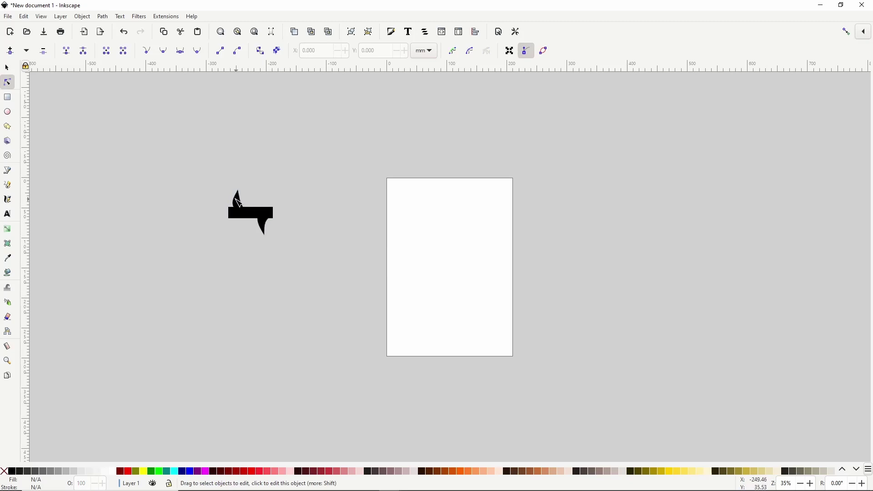
pyautogui.click(248, 209)
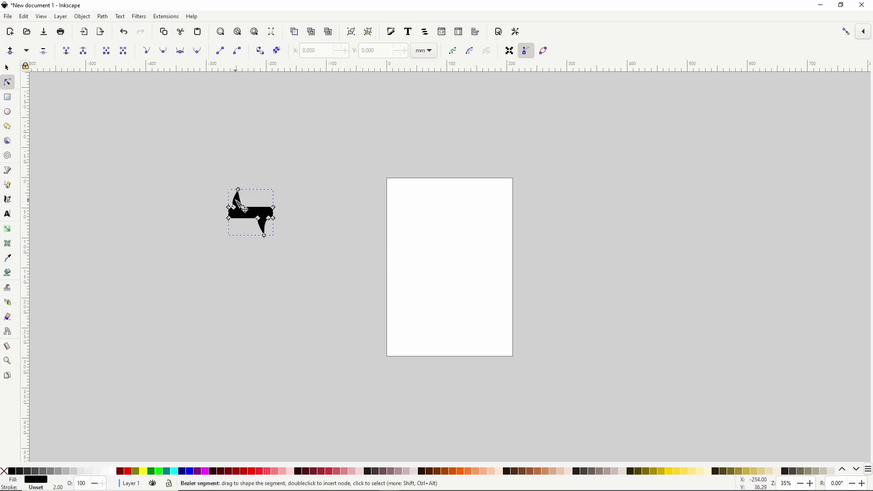
pyautogui.click(258, 176)
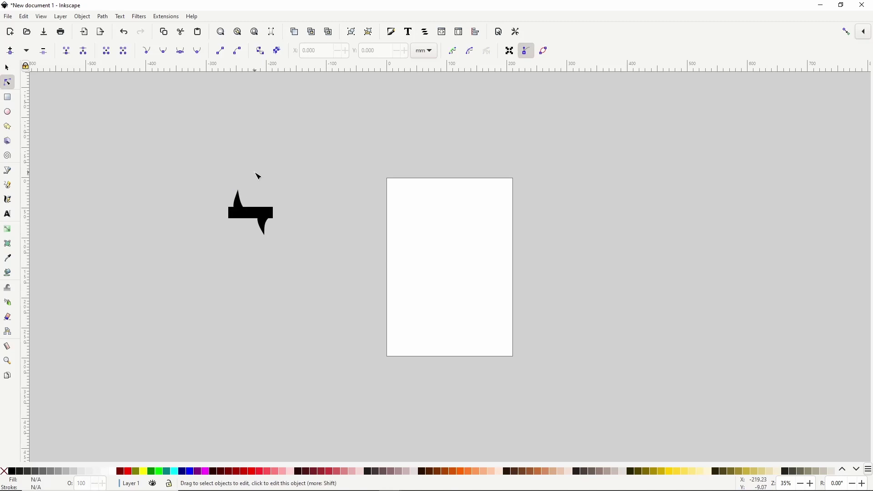
# Step: Copy the finished thorn shape to the clipboard
pyautogui.click(7, 67)
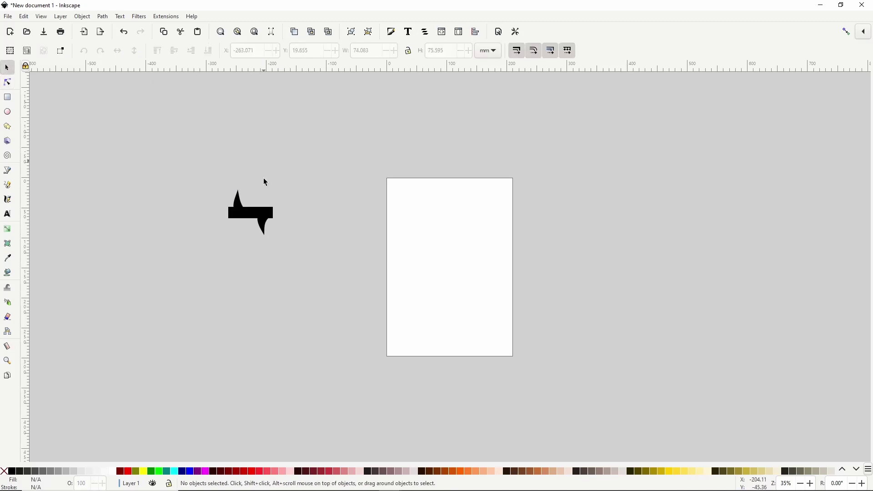
pyautogui.click(248, 214)
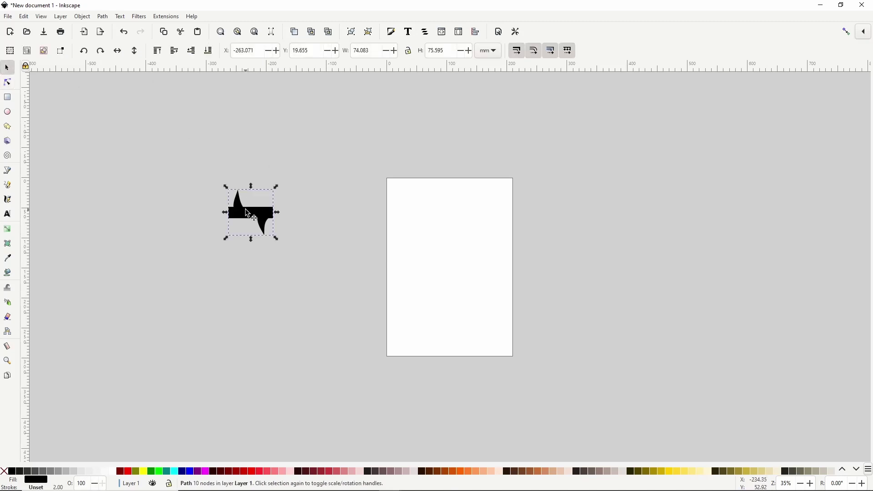
pyautogui.rightClick(248, 214)
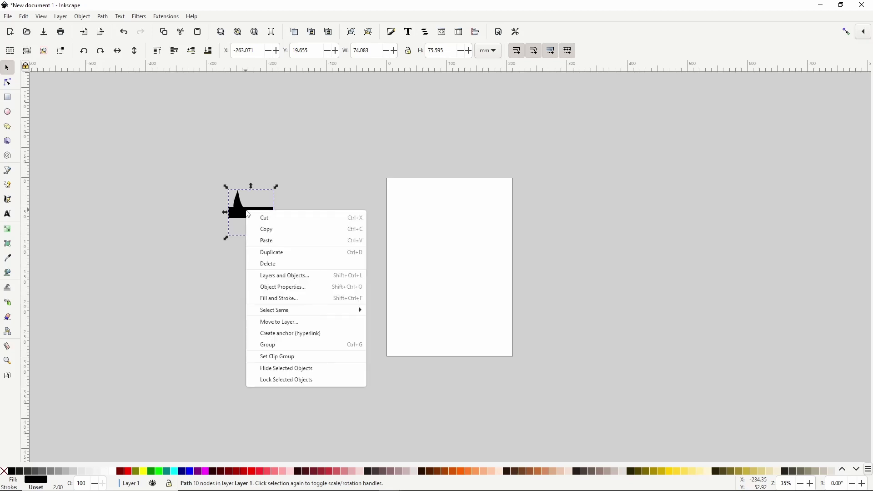
pyautogui.click(265, 230)
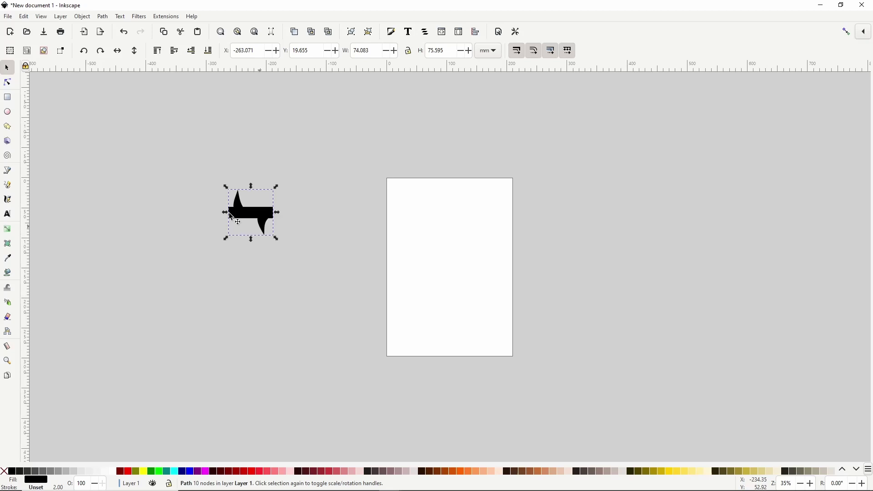
# Step: Draw a long wavy freehand line below the thorn shape and across the page with the Pencil tool, using shape From clipboard and smoothing 50
pyautogui.click(12, 187)
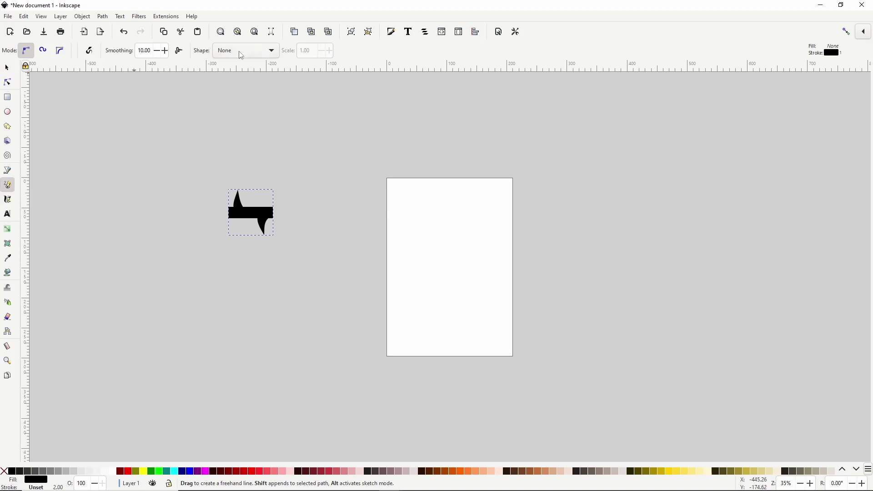
pyautogui.click(231, 53)
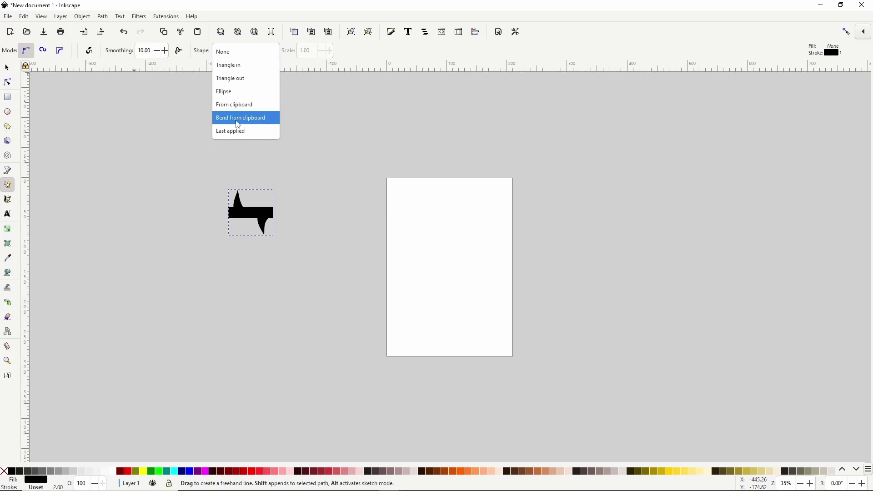
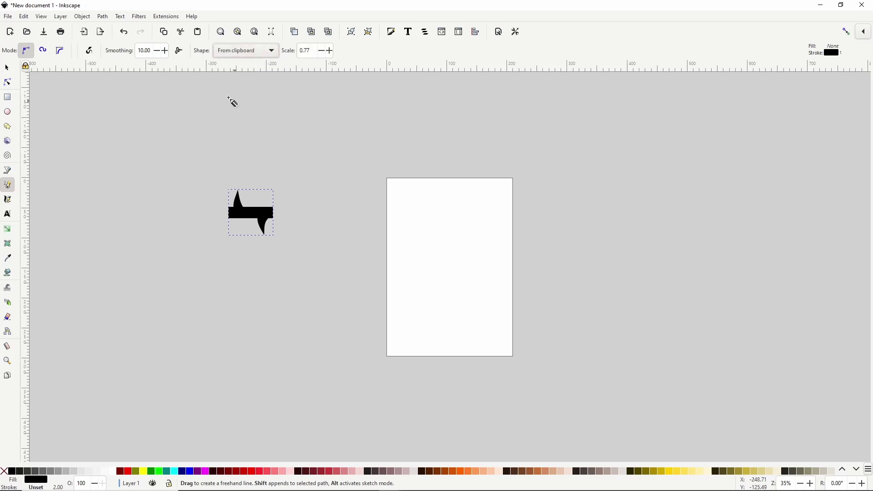
pyautogui.doubleClick(146, 51)
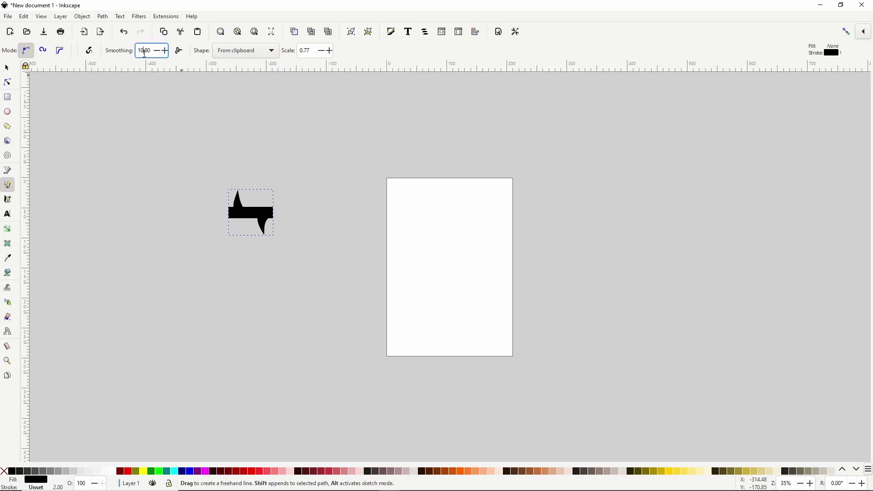
pyautogui.write('50')
pyautogui.press('Return')
pyautogui.moveTo(173, 300)
pyautogui.mouseDown()
pyautogui.moveTo(212, 282)
pyautogui.moveTo(259, 284)
pyautogui.moveTo(378, 346)
pyautogui.moveTo(422, 343)
pyautogui.moveTo(507, 288)
pyautogui.moveTo(596, 277)
pyautogui.mouseUp()
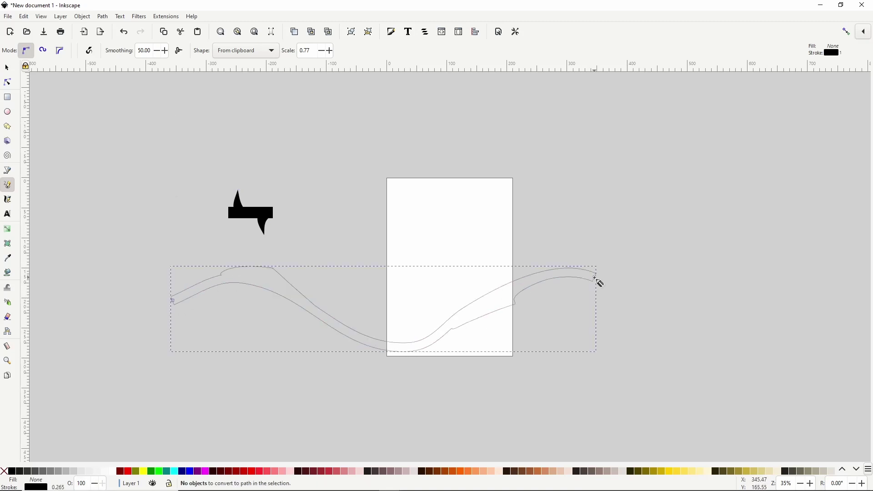
# Step: Set the pattern copies of the wavy line's Pattern Along Path effect to Repeated, stretched
pyautogui.hotkey('shift', 'ctrl', 'c')
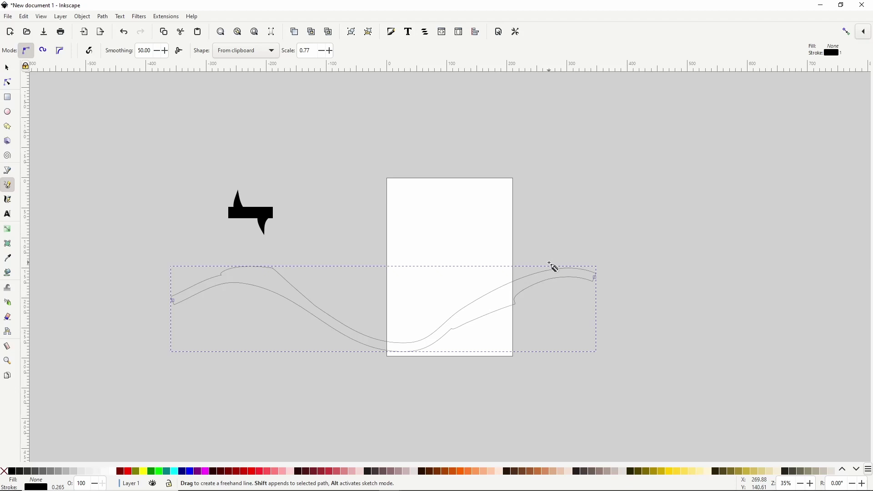
pyautogui.click(103, 17)
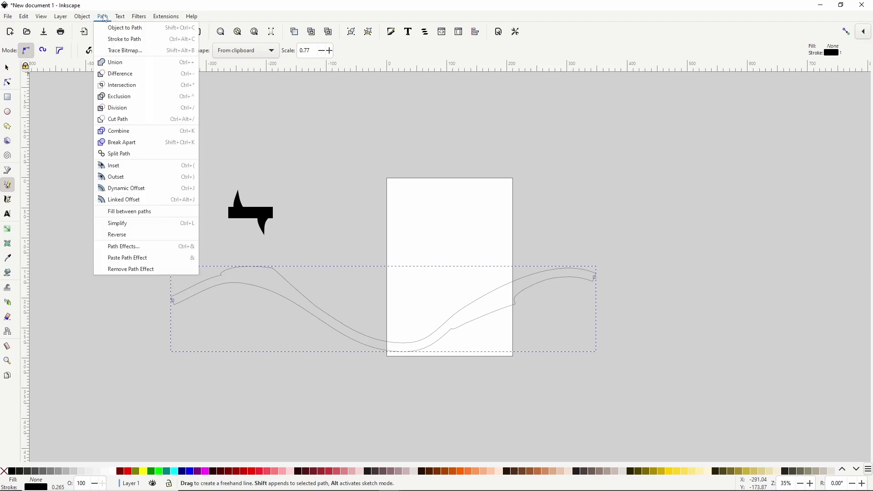
pyautogui.click(139, 246)
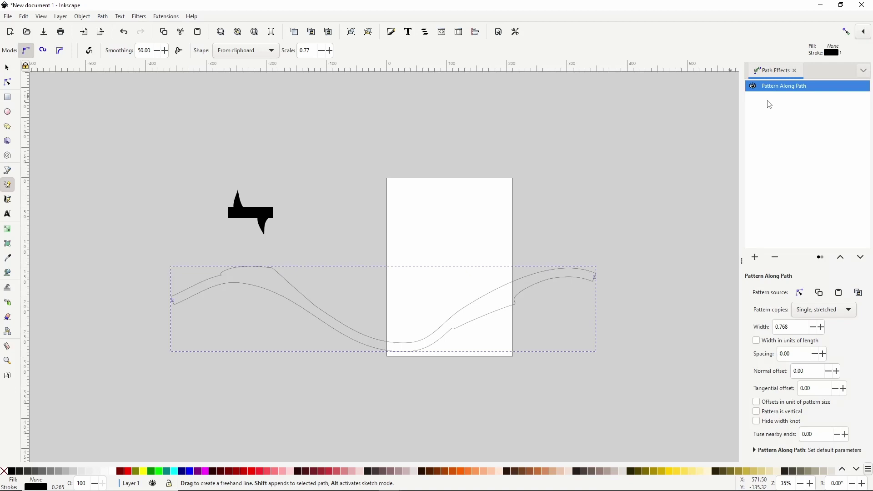
pyautogui.click(802, 313)
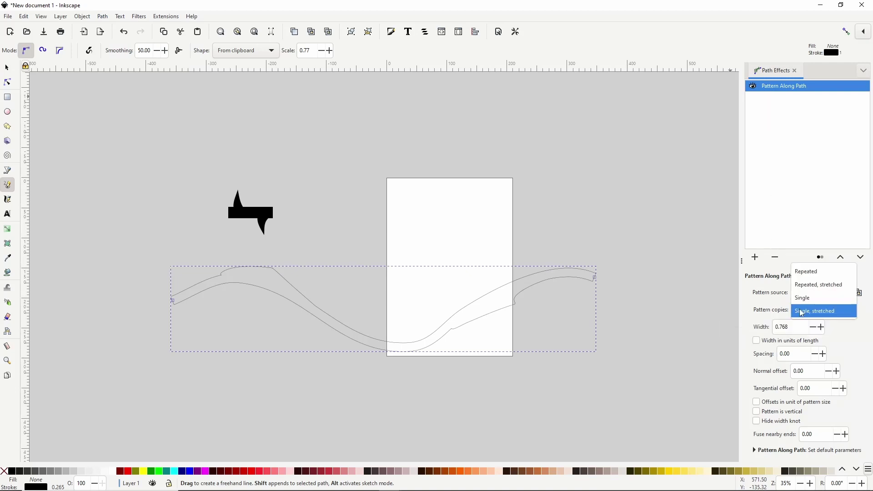
pyautogui.click(803, 285)
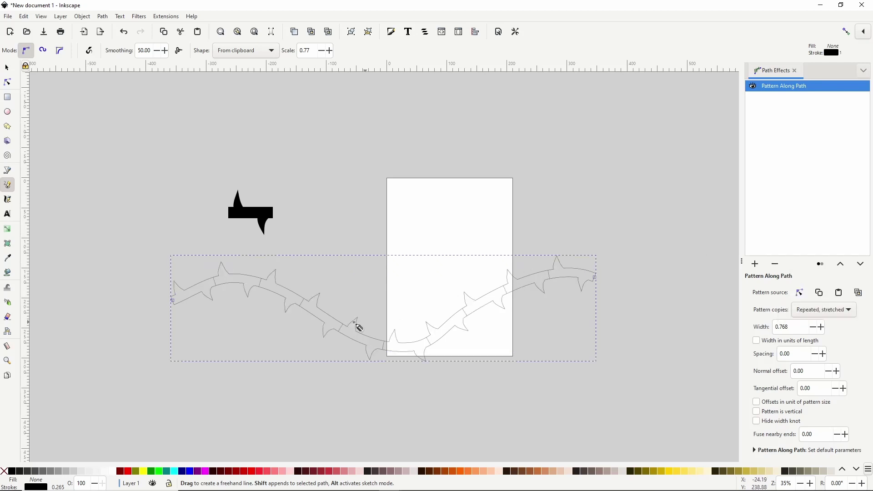
# Step: Remove the vine's stroke and give it a flat brown fill, RGBA 5f4129ff
pyautogui.click(389, 35)
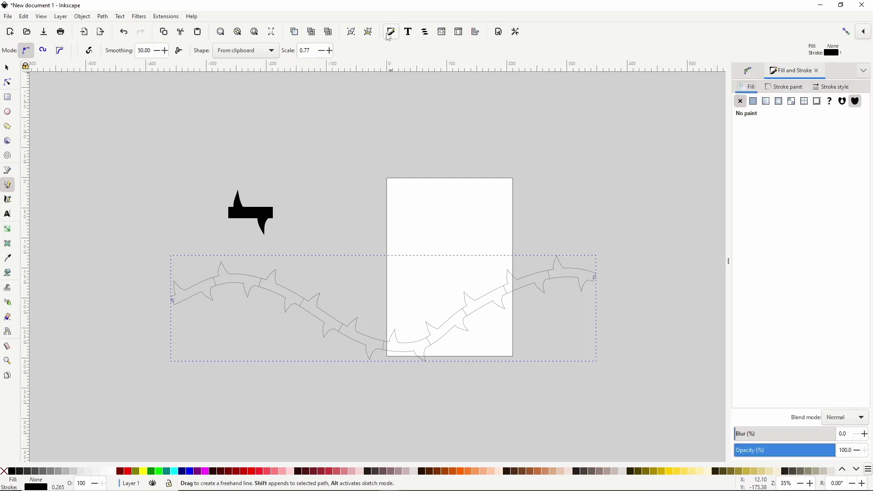
pyautogui.click(776, 87)
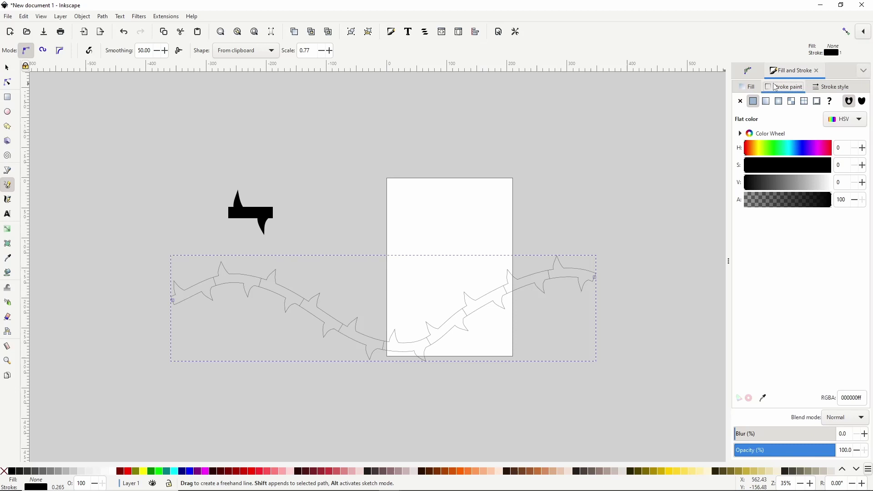
pyautogui.click(740, 99)
pyautogui.click(744, 90)
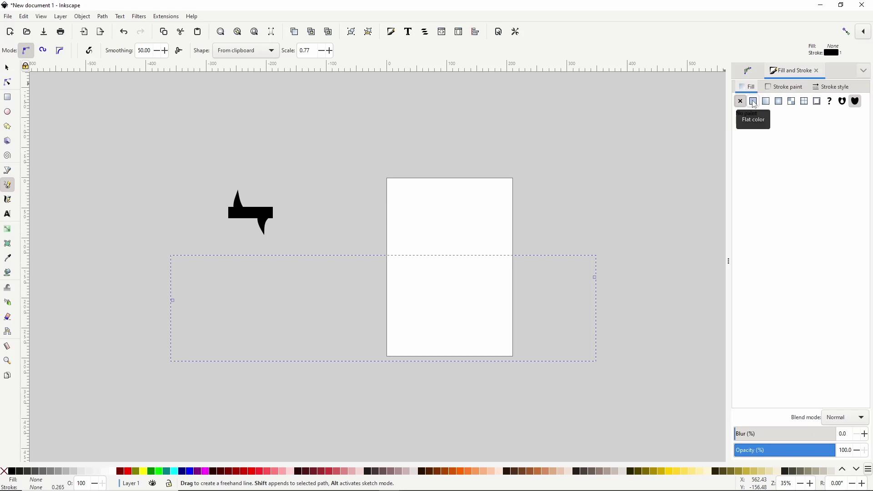
pyautogui.click(754, 102)
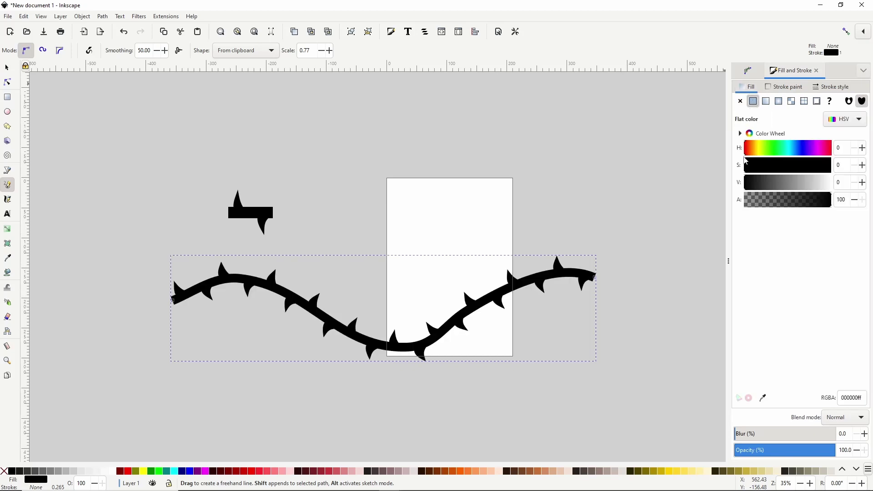
pyautogui.moveTo(746, 155)
pyautogui.mouseDown()
pyautogui.moveTo(790, 169)
pyautogui.moveTo(769, 184)
pyautogui.moveTo(777, 186)
pyautogui.mouseUp()
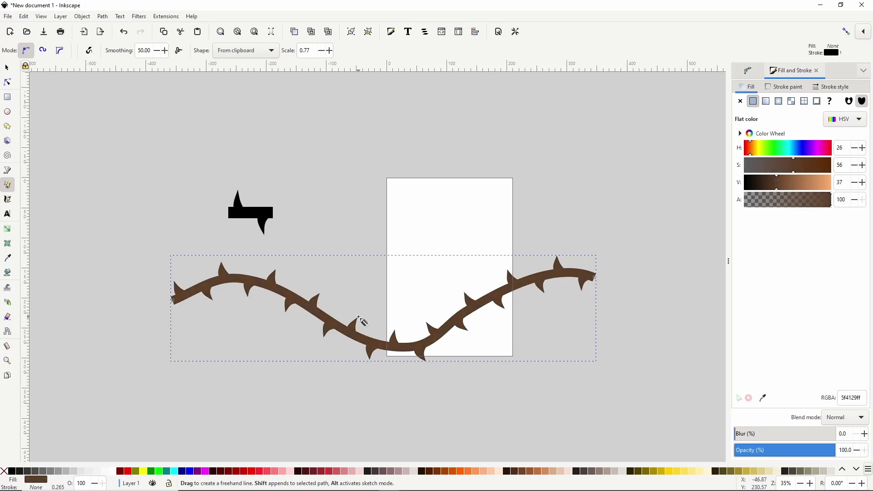
# Step: Draw a second freehand vine arching across the first with shape From clipboard, and set its pattern copies to Repeated, stretched
pyautogui.moveTo(175, 375)
pyautogui.mouseDown()
pyautogui.moveTo(218, 369)
pyautogui.moveTo(265, 343)
pyautogui.moveTo(317, 288)
pyautogui.moveTo(398, 269)
pyautogui.moveTo(429, 277)
pyautogui.moveTo(542, 346)
pyautogui.moveTo(605, 363)
pyautogui.mouseUp()
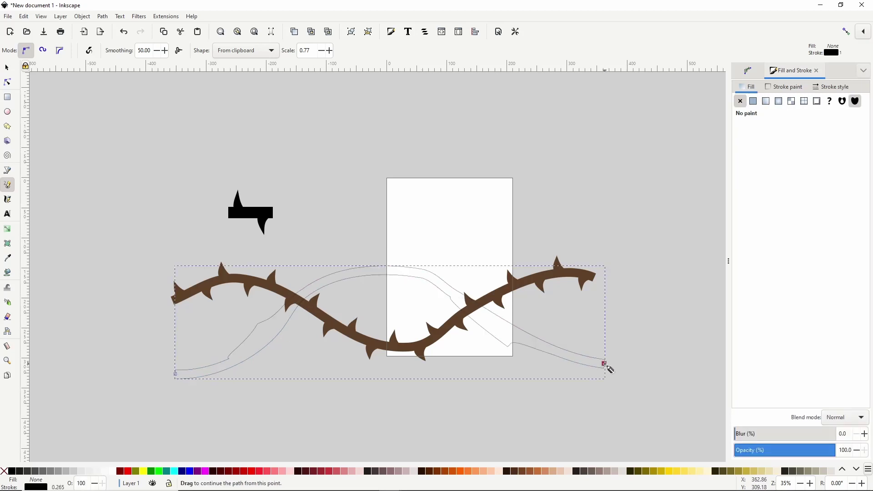
pyautogui.click(747, 71)
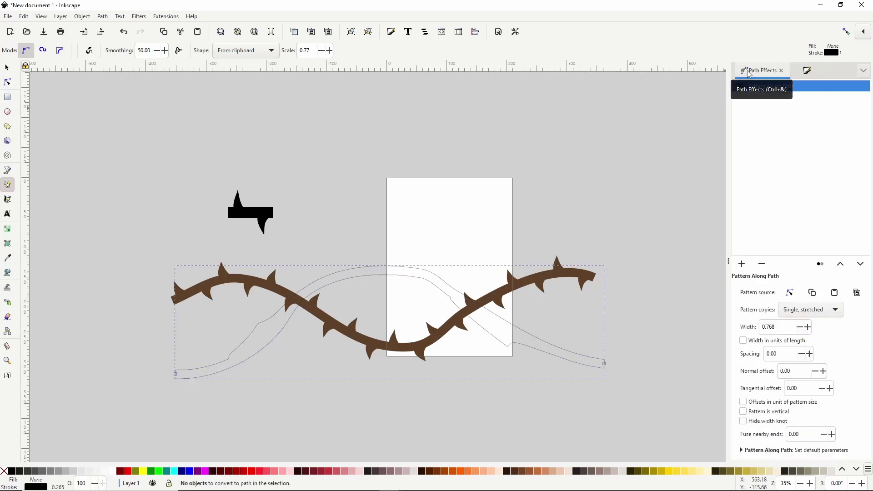
pyautogui.click(794, 312)
pyautogui.click(804, 284)
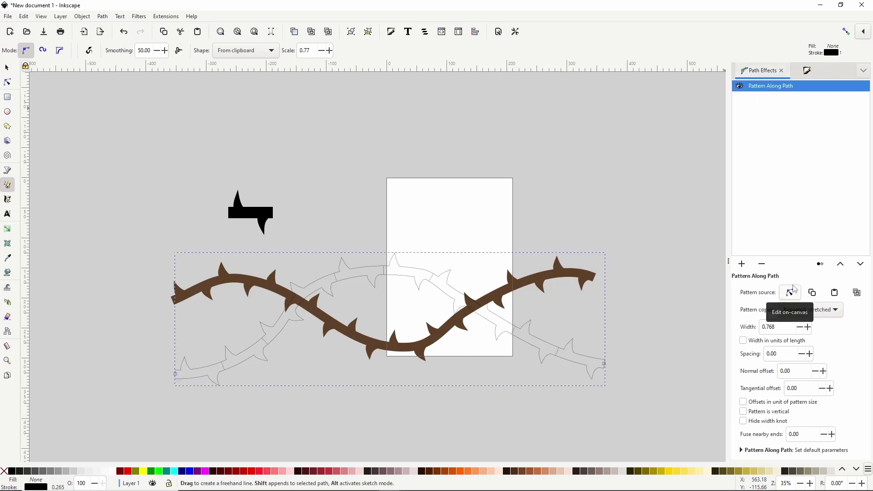
# Step: Remove the second vine's stroke and give it a lighter flat brown fill, RGBA 906b4bff
pyautogui.click(805, 74)
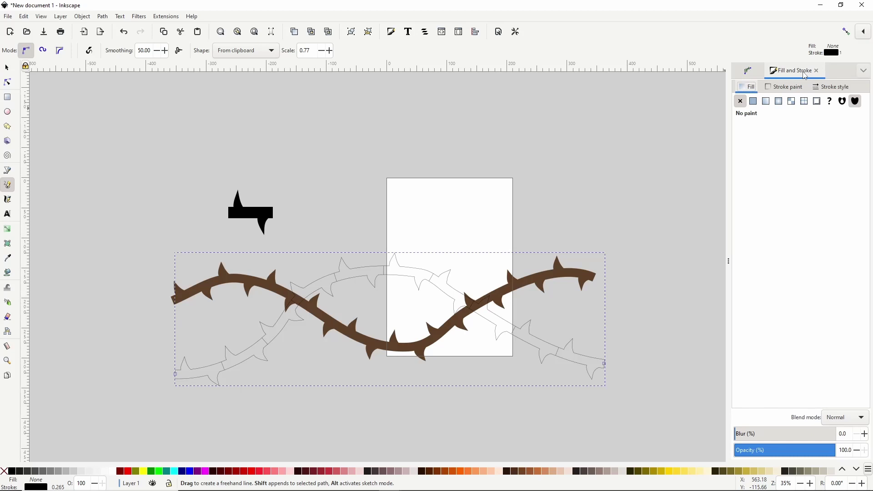
pyautogui.click(784, 87)
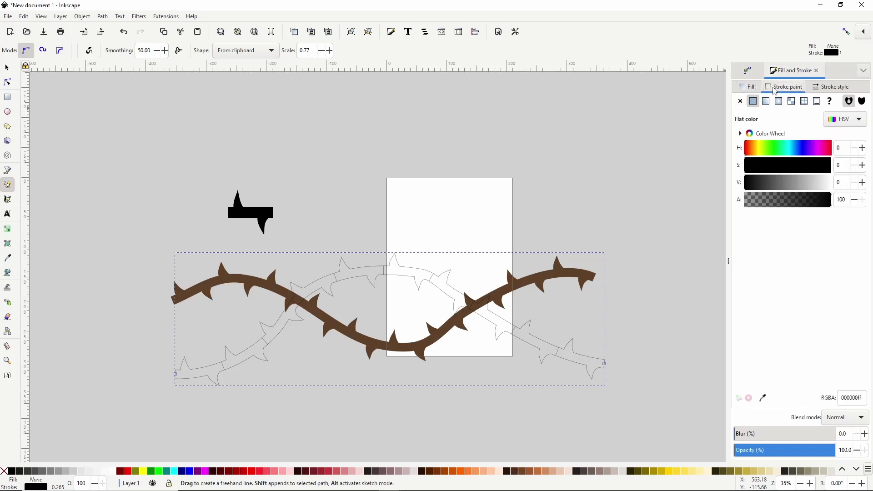
pyautogui.click(740, 102)
pyautogui.click(743, 86)
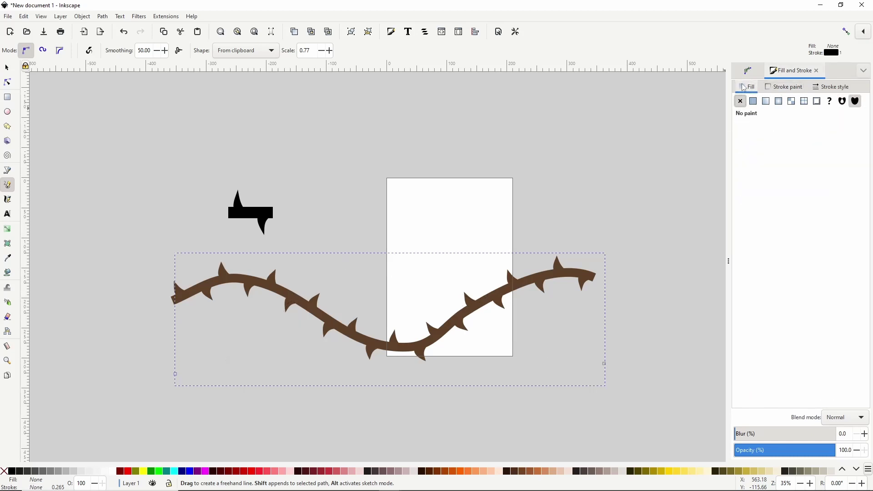
pyautogui.click(753, 101)
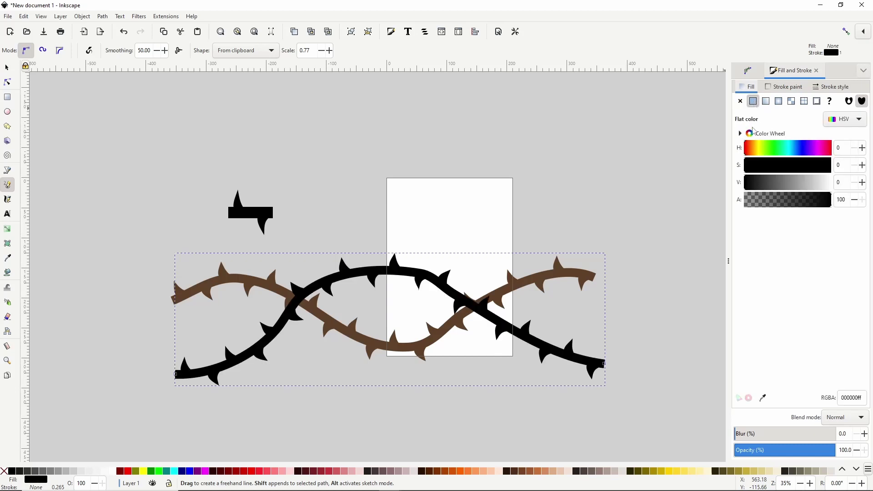
pyautogui.click(750, 154)
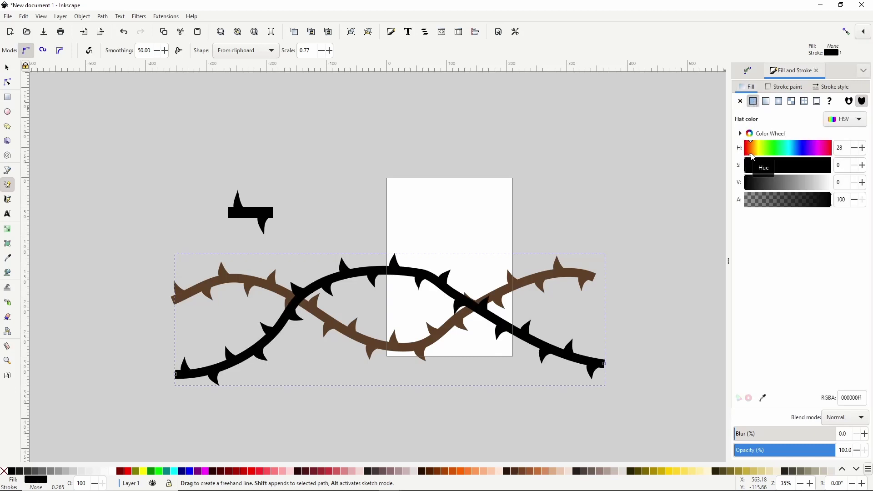
pyautogui.click(768, 167)
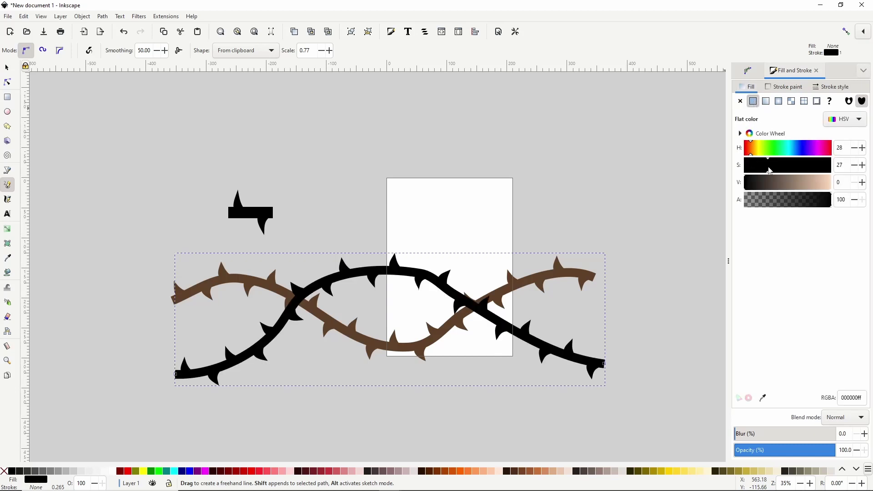
pyautogui.moveTo(776, 168); pyautogui.dragTo(781, 168)
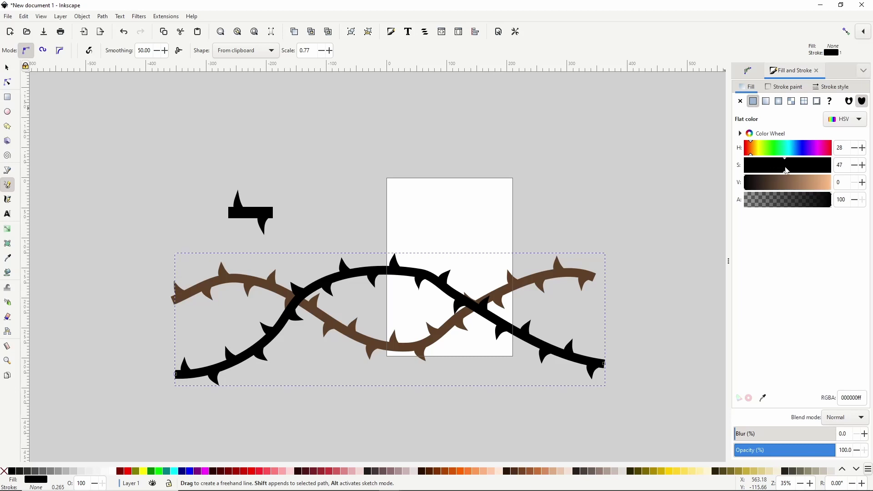
pyautogui.moveTo(784, 179); pyautogui.dragTo(797, 185)
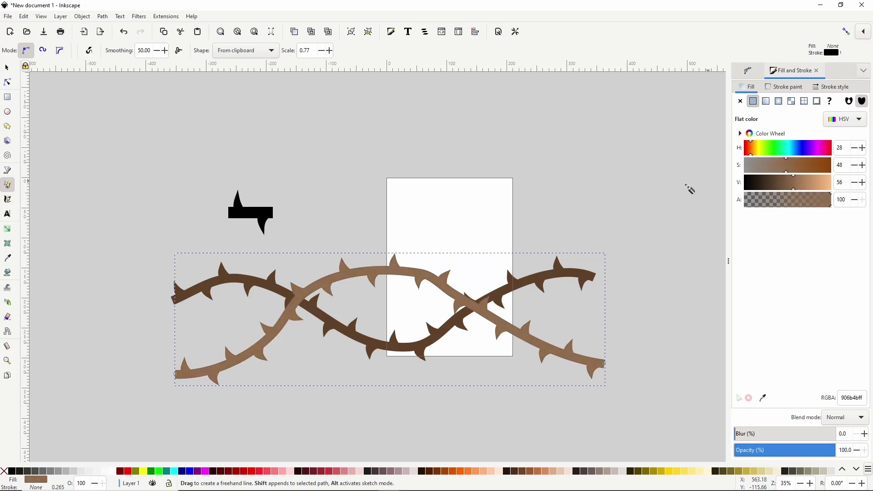
# Step: Move the light vine's right end node slightly outward and adjust the curve handles along its right-hand slope
pyautogui.click(7, 82)
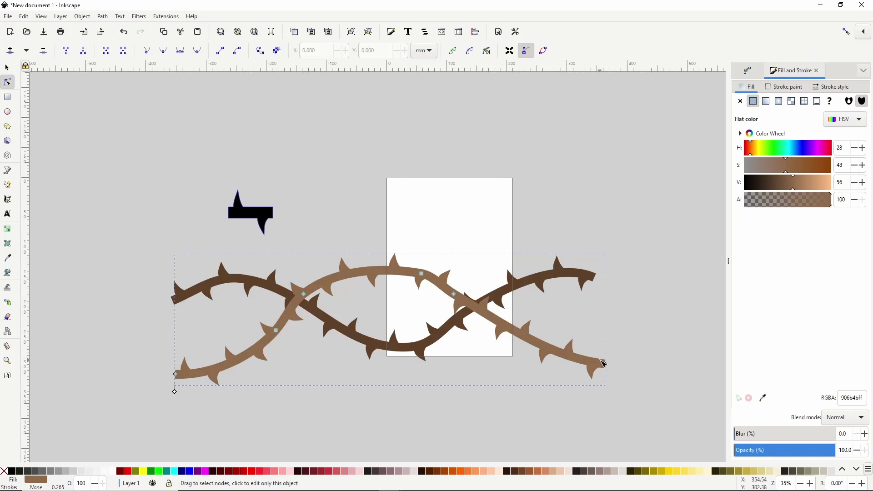
pyautogui.moveTo(605, 365); pyautogui.dragTo(613, 363)
pyautogui.moveTo(551, 356); pyautogui.dragTo(549, 362)
pyautogui.moveTo(507, 324); pyautogui.dragTo(505, 321)
# Step: Delete the light vine's node just before the right crossing and make the node right of its crest smooth
pyautogui.click(454, 294)
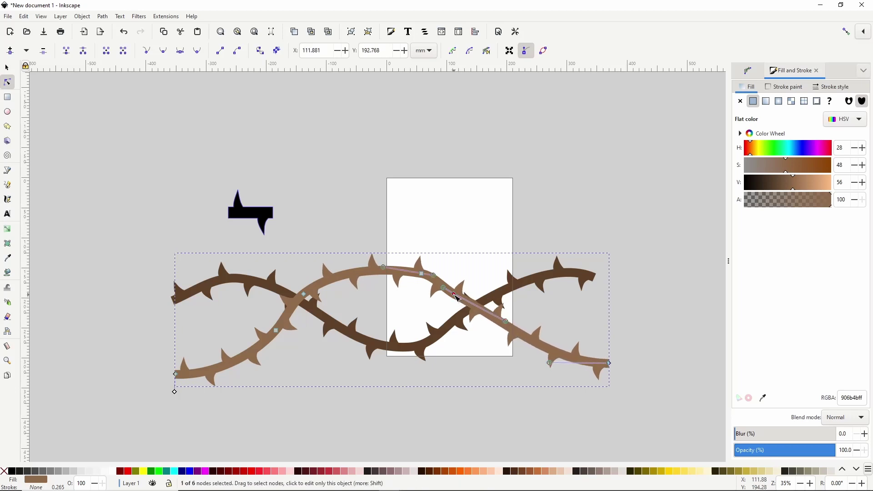
pyautogui.press('Delete')
pyautogui.click(423, 274)
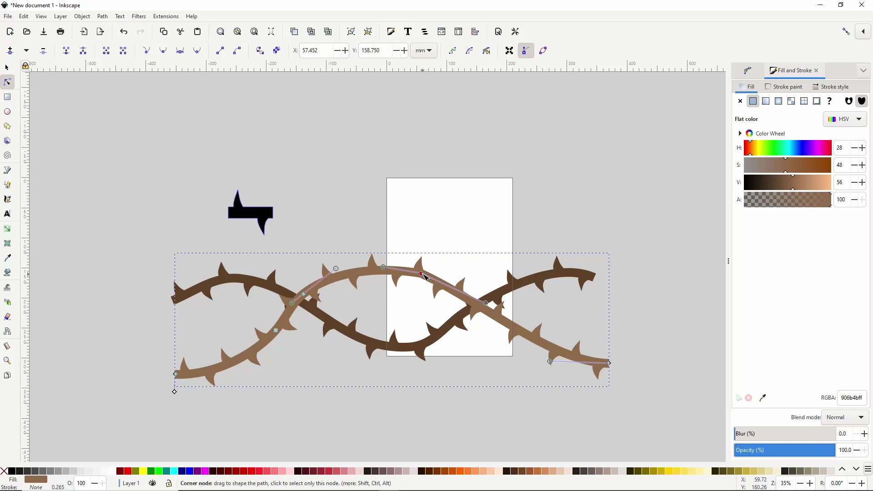
pyautogui.click(166, 51)
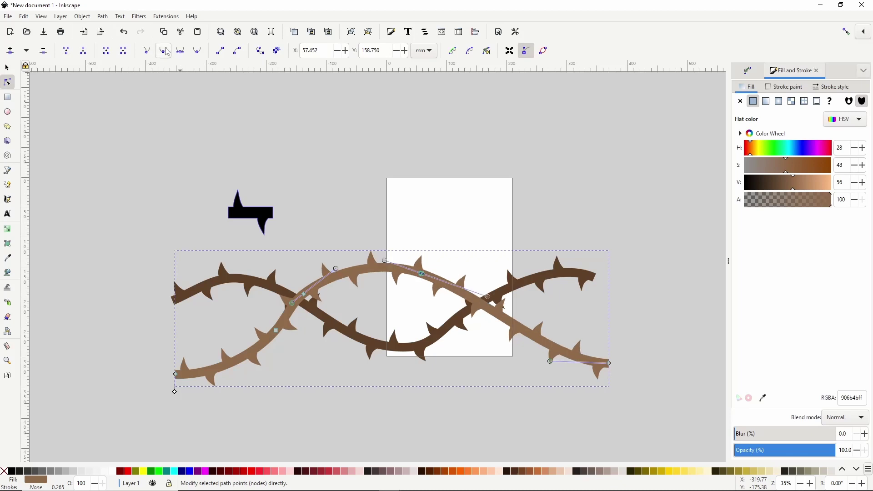
# Step: Nudge the light vine's left end outward, and reshape the dark vine by moving its ends, lowest node and curve handles
pyautogui.click(304, 295)
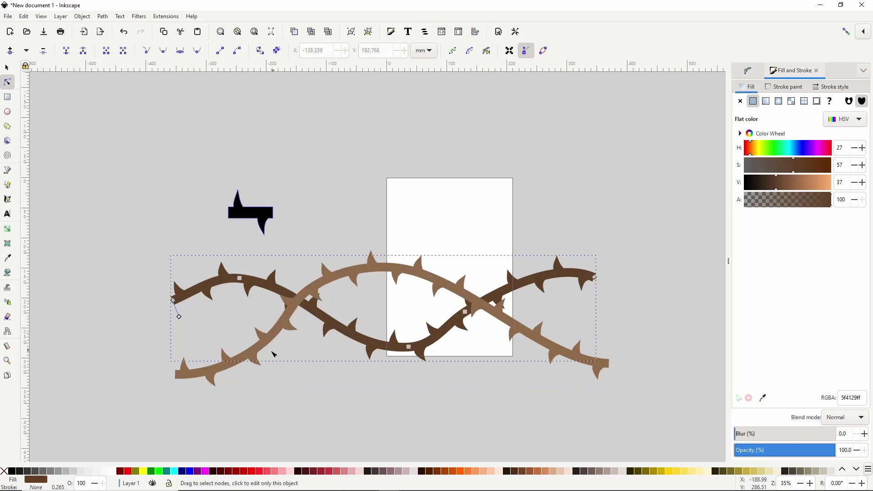
pyautogui.moveTo(176, 374); pyautogui.dragTo(171, 370)
pyautogui.click(200, 294)
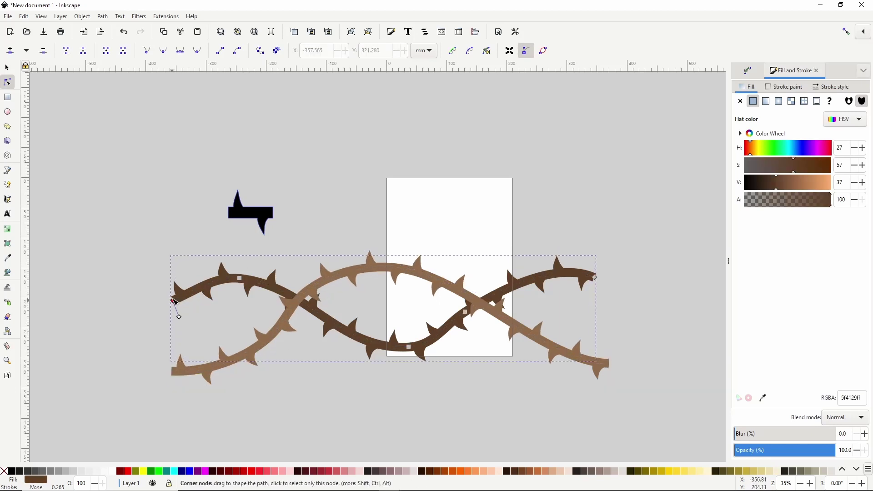
pyautogui.click(172, 288)
pyautogui.moveTo(407, 348); pyautogui.dragTo(396, 351)
pyautogui.moveTo(596, 277); pyautogui.dragTo(551, 251)
pyautogui.moveTo(498, 293); pyautogui.dragTo(503, 290)
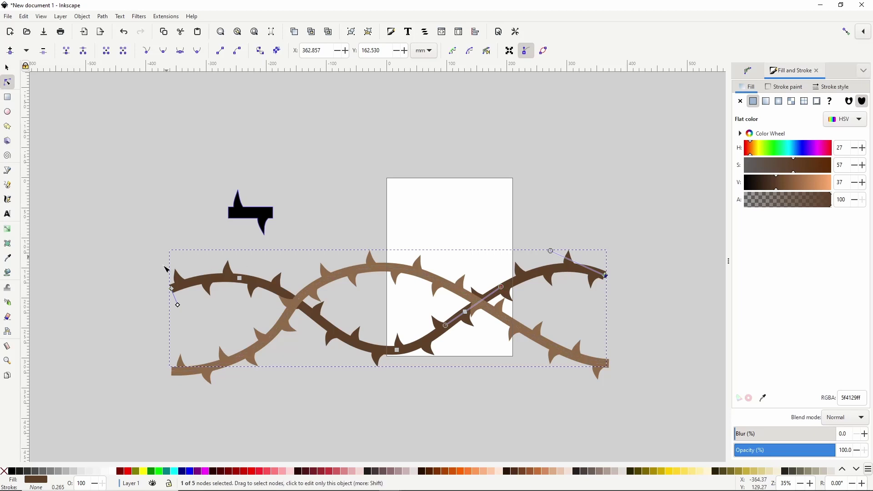
pyautogui.moveTo(179, 308); pyautogui.dragTo(180, 309)
# Step: Add a flat red stroke, RGBA ff0000ff, to the light vine and inspect the joins between its repeated thorn segments
pyautogui.click(223, 370)
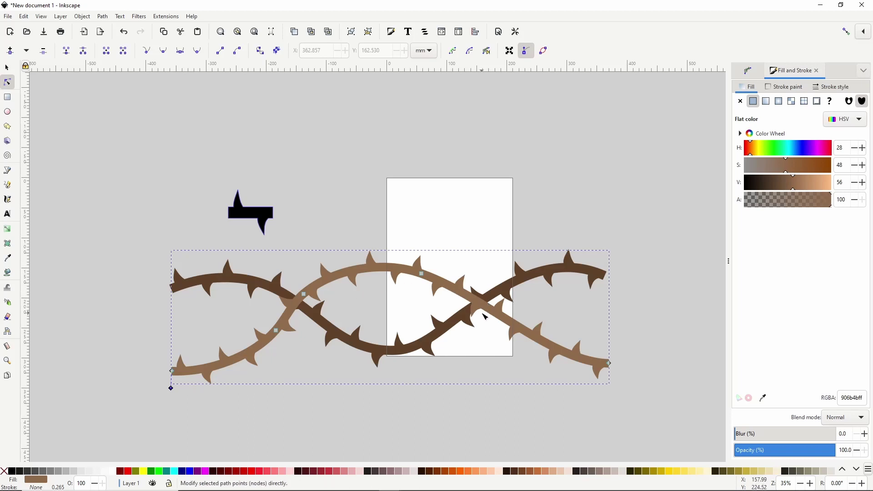
pyautogui.click(783, 87)
pyautogui.click(753, 101)
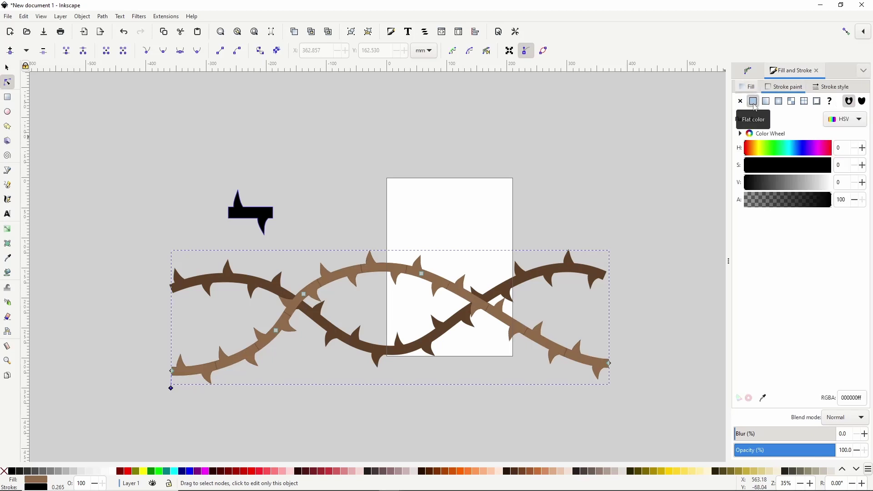
pyautogui.moveTo(753, 166)
pyautogui.mouseDown()
pyautogui.moveTo(835, 165)
pyautogui.moveTo(841, 182)
pyautogui.moveTo(864, 181)
pyautogui.mouseUp()
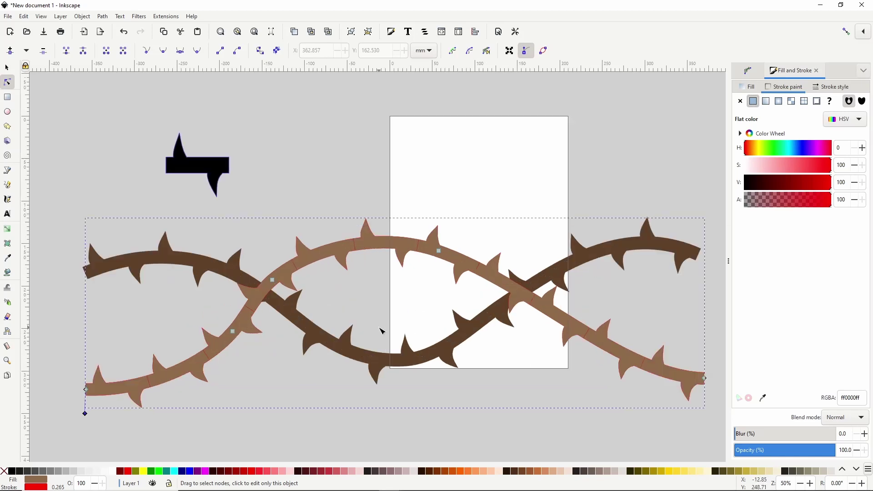
pyautogui.keyDown('ctrl'); pyautogui.scroll(3, 382, 331); pyautogui.keyUp('ctrl')
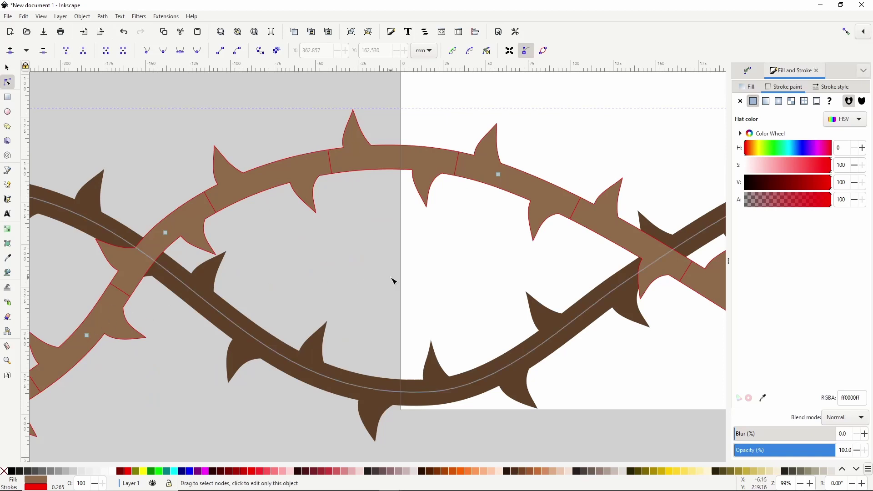
pyautogui.keyDown('ctrl'); pyautogui.scroll(-2, 394, 281); pyautogui.keyUp('ctrl')
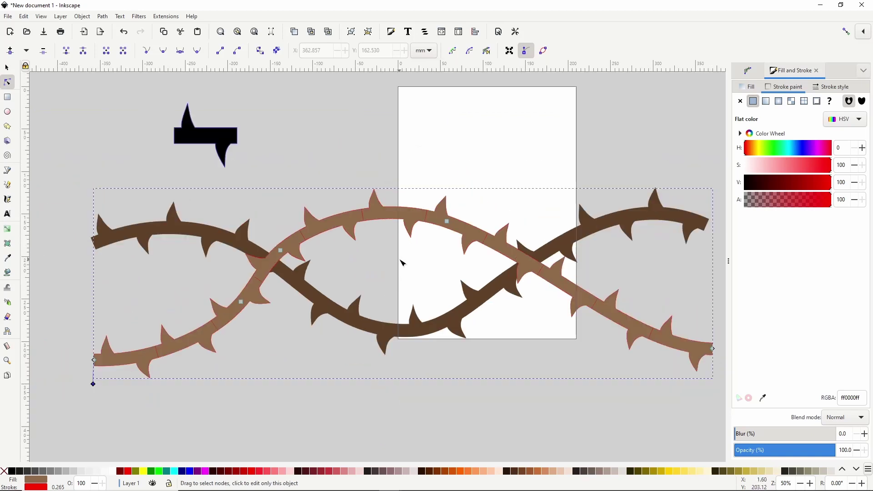
pyautogui.keyDown('ctrl'); pyautogui.scroll(-1, 445, 256); pyautogui.keyUp('ctrl')
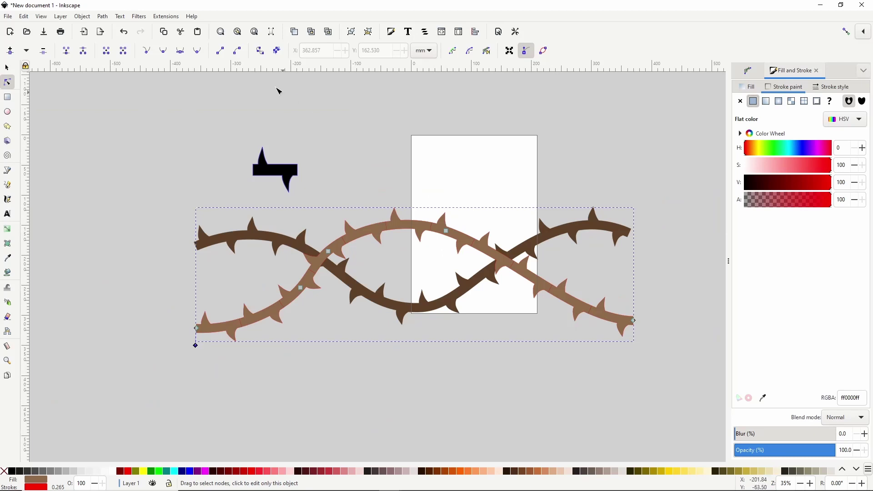
# Step: Convert the light vine to a path with Object to Path and separate its segments with Break Apart
pyautogui.click(104, 17)
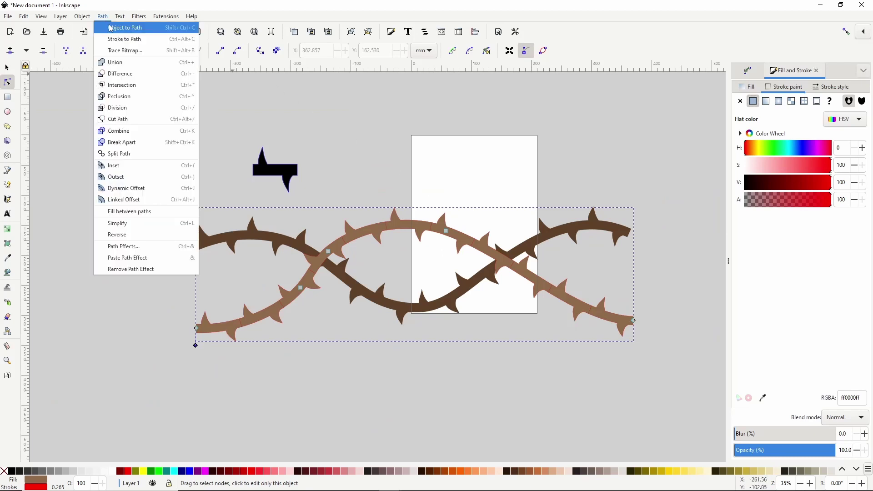
pyautogui.click(112, 28)
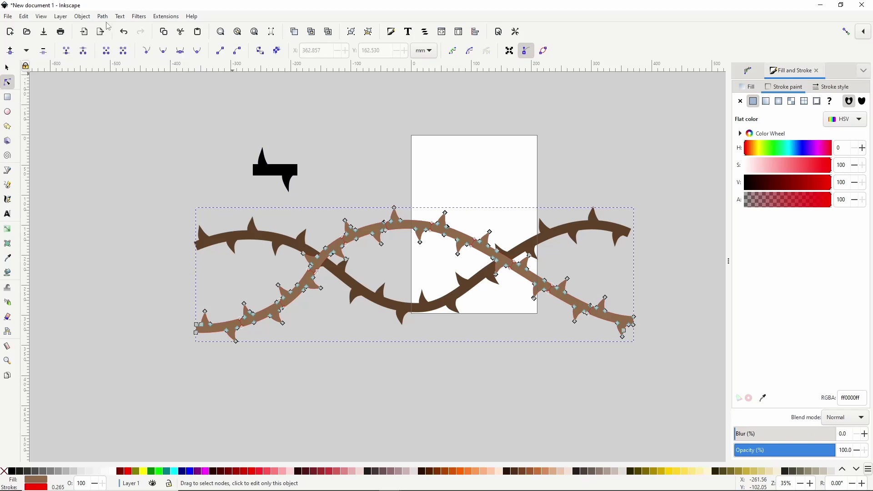
pyautogui.click(103, 17)
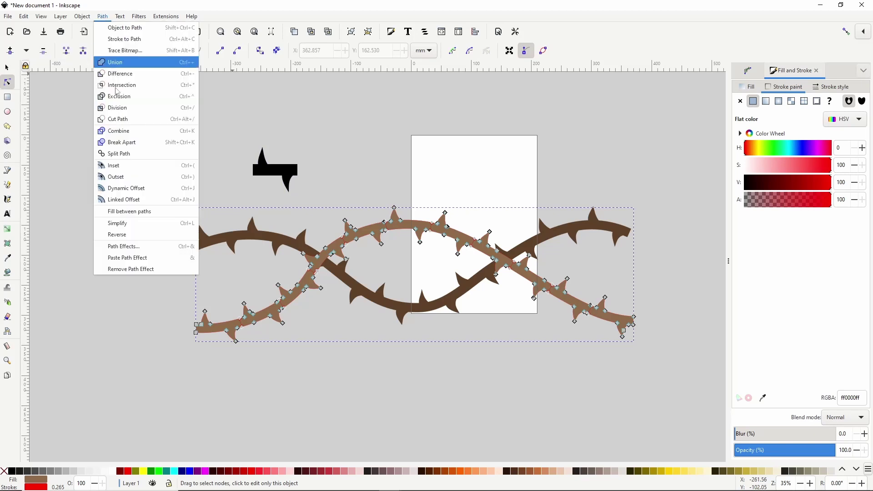
pyautogui.click(124, 144)
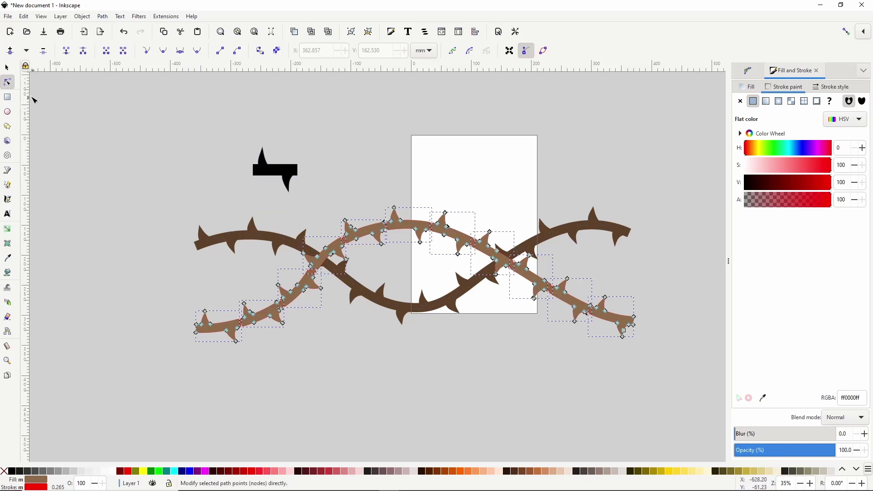
# Step: Select only the light vine's segment at the right crossing and lower it to the bottom, behind the dark vine
pyautogui.click(10, 70)
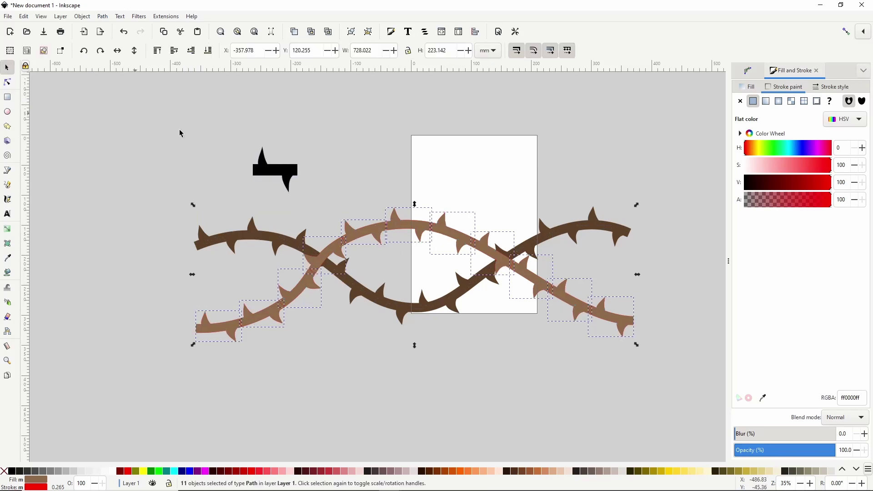
pyautogui.click(487, 183)
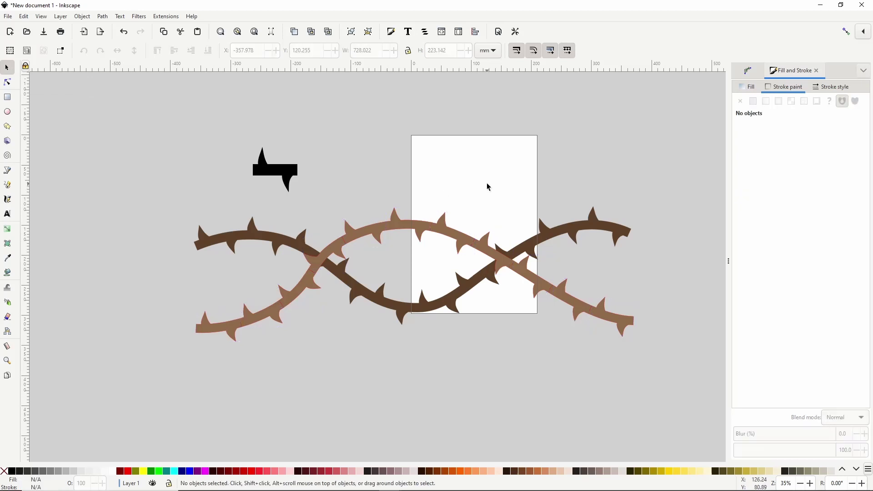
pyautogui.click(497, 258)
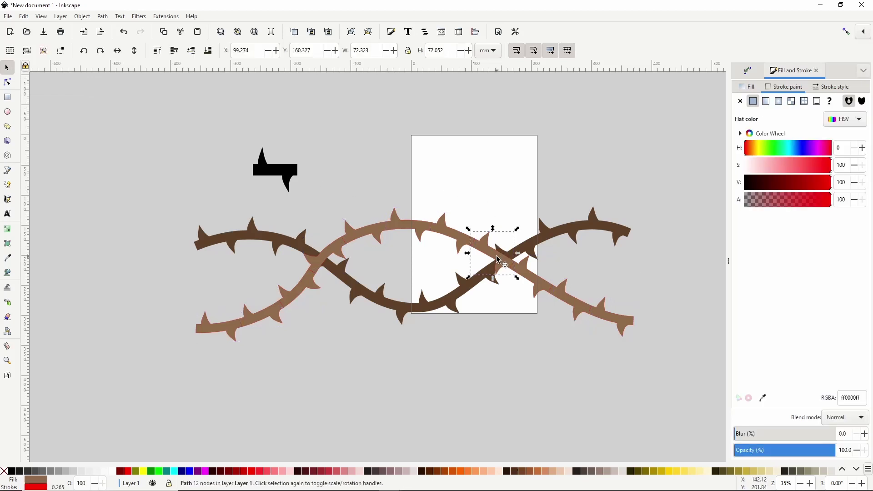
pyautogui.click(210, 54)
# Step: Add a flat red stroke to the dark vine and separate it into segments with Object to Path and Break Apart
pyautogui.click(400, 307)
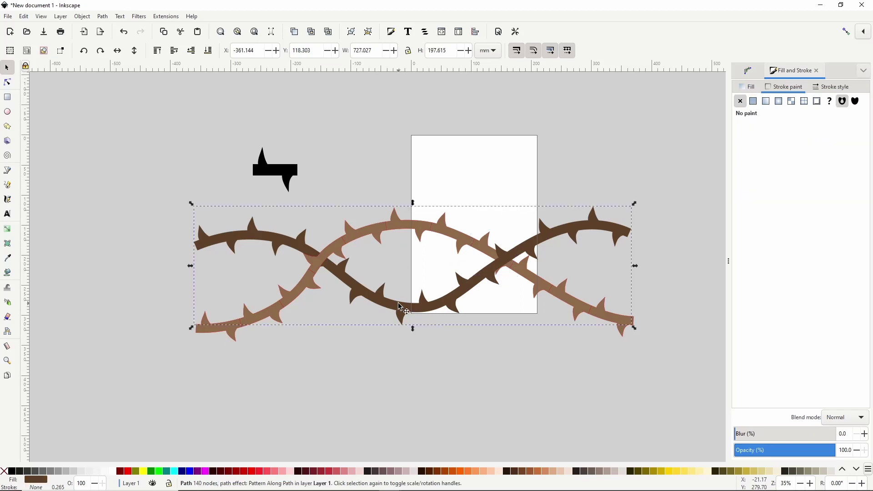
pyautogui.click(754, 105)
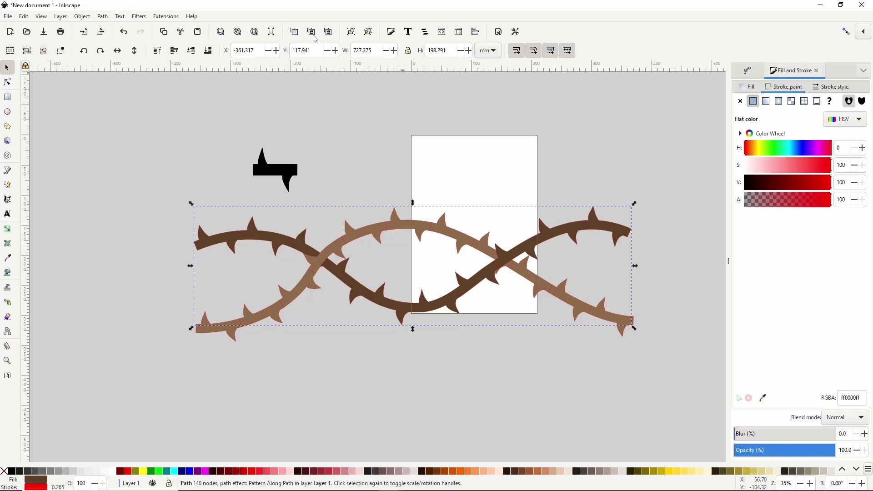
pyautogui.click(103, 17)
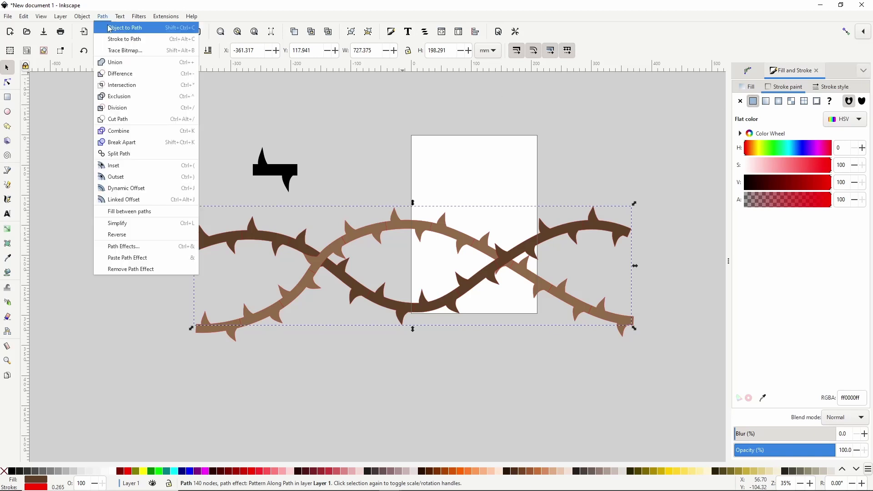
pyautogui.click(110, 28)
pyautogui.click(103, 18)
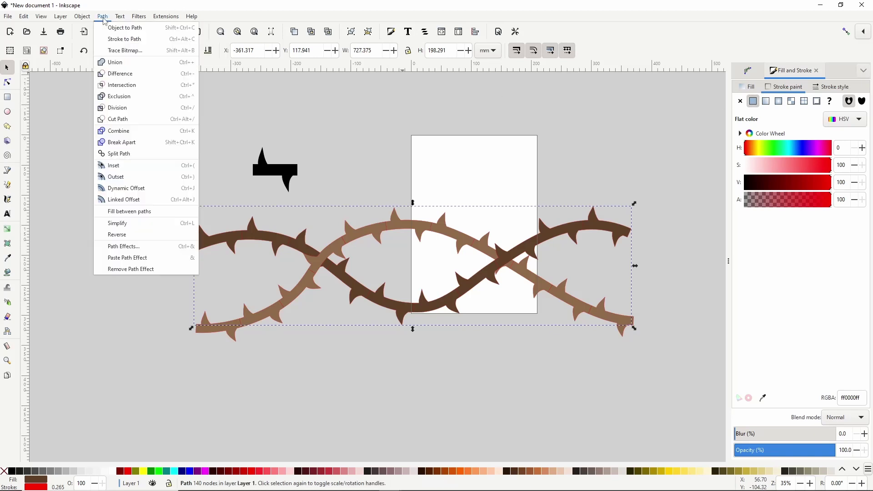
pyautogui.click(124, 142)
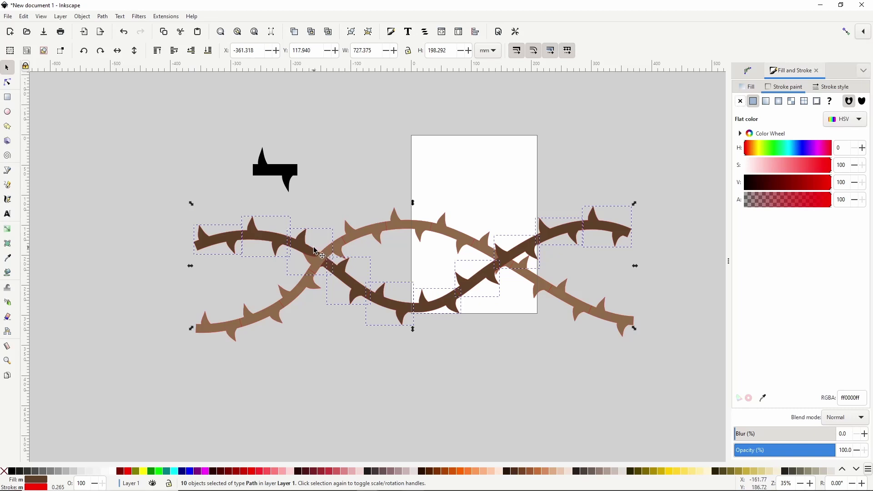
# Step: Set the stroke width of the light segment at the left crossing to 3.265 mm and copy that value
pyautogui.scroll(1, 315, 250)
pyautogui.scroll(1, 315, 250)
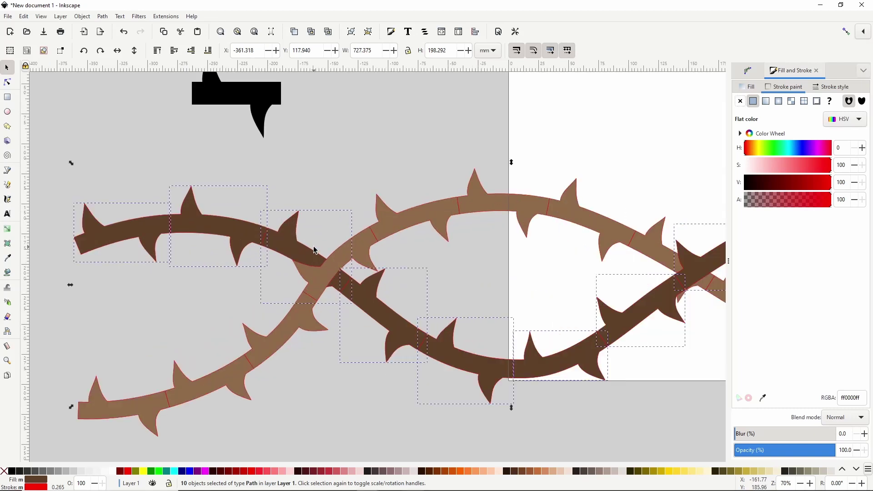
pyautogui.scroll(1, 315, 250)
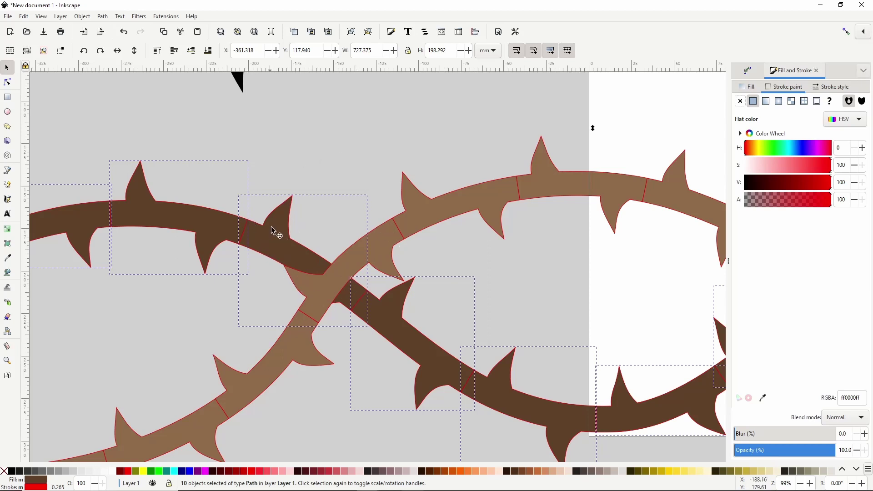
pyautogui.click(342, 165)
pyautogui.click(354, 247)
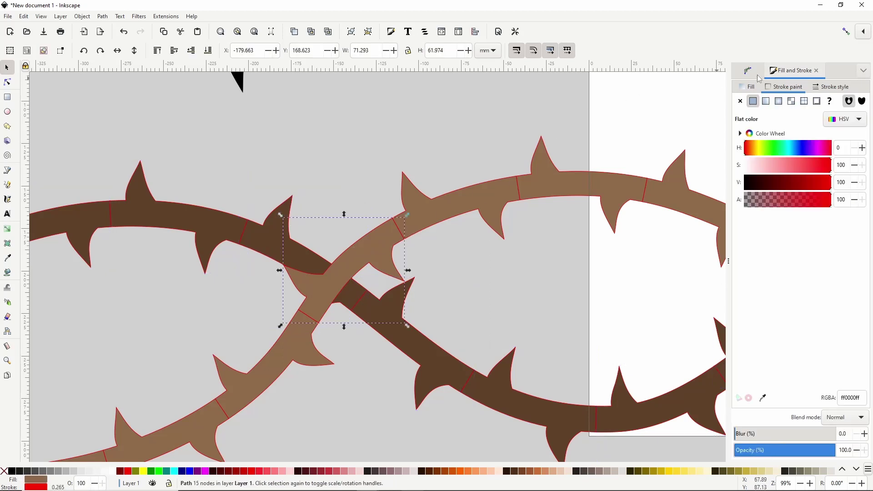
pyautogui.click(823, 91)
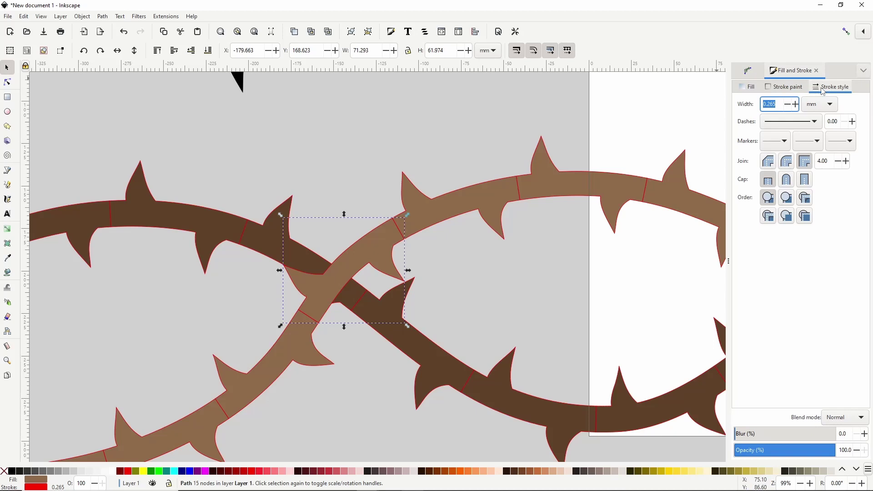
pyautogui.write('0.965')
pyautogui.press('Return')
pyautogui.scroll(19, 778, 104)
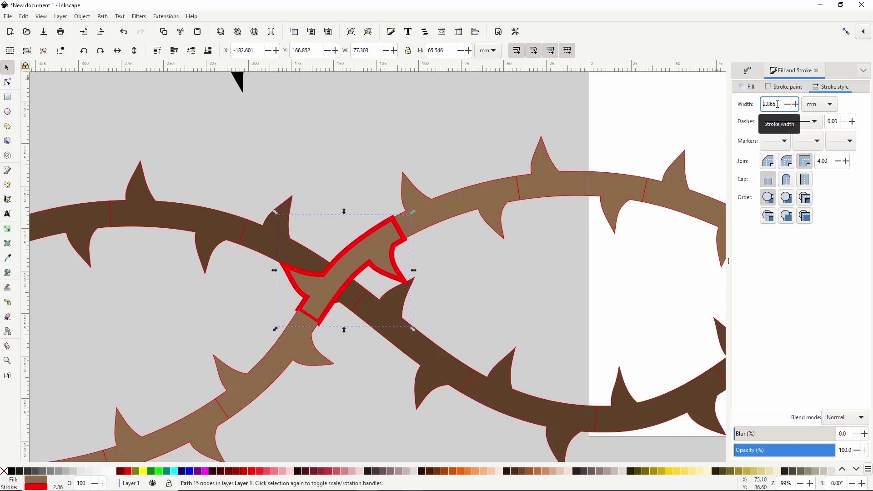
pyautogui.scroll(4, 776, 102)
pyautogui.doubleClick(776, 102)
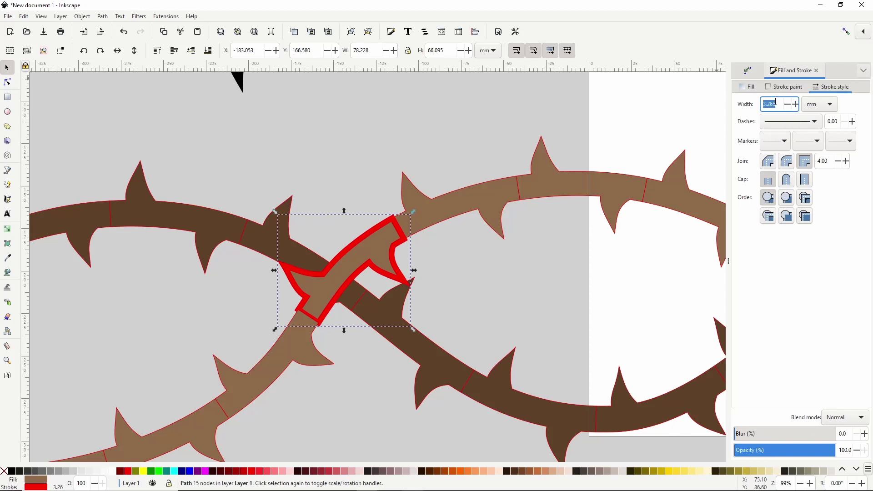
pyautogui.rightClick(776, 102)
pyautogui.click(790, 121)
# Step: Convert the light segment's thick stroke with Stroke to Path, ungroup the result, and keep only the red outline selected
pyautogui.click(103, 16)
pyautogui.click(123, 41)
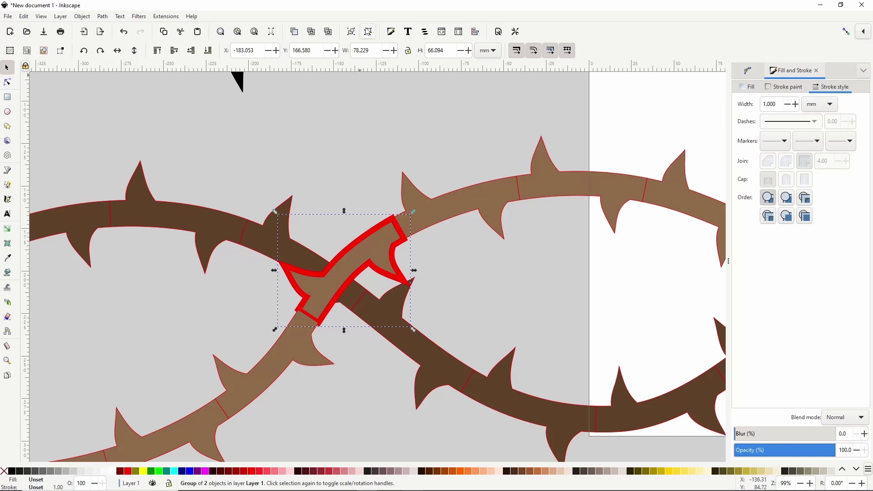
pyautogui.click(368, 31)
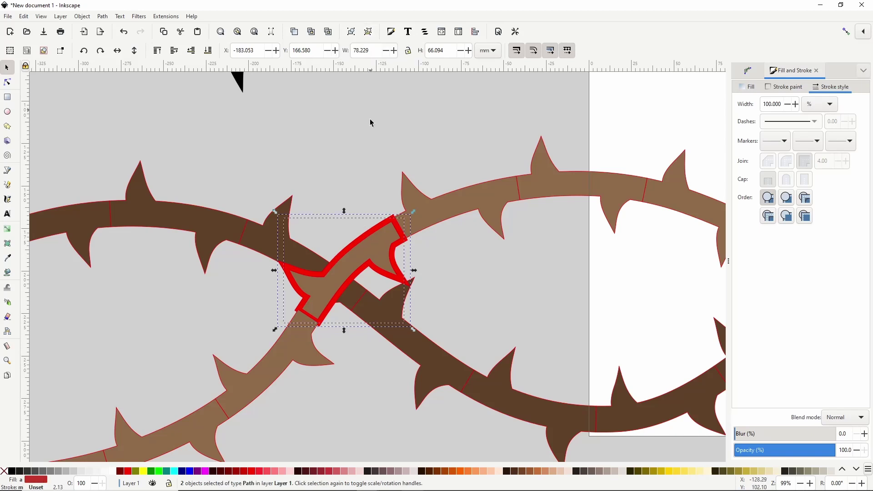
pyautogui.keyDown('shift'); pyautogui.click(376, 250); pyautogui.keyUp('shift')
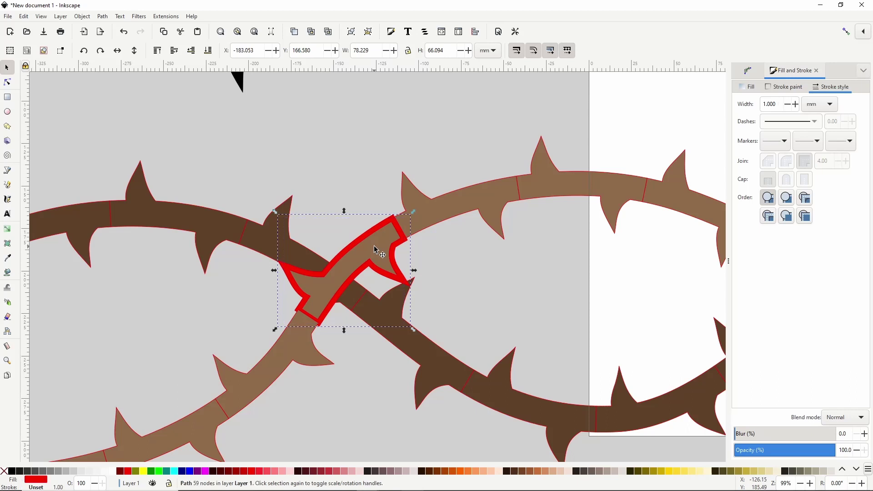
pyautogui.hotkey('ctrl', 'z')
# Step: Turn the red outline into one solid shape with Break Apart and Union, and subtract it from the dark segment at the left crossing
pyautogui.click(103, 17)
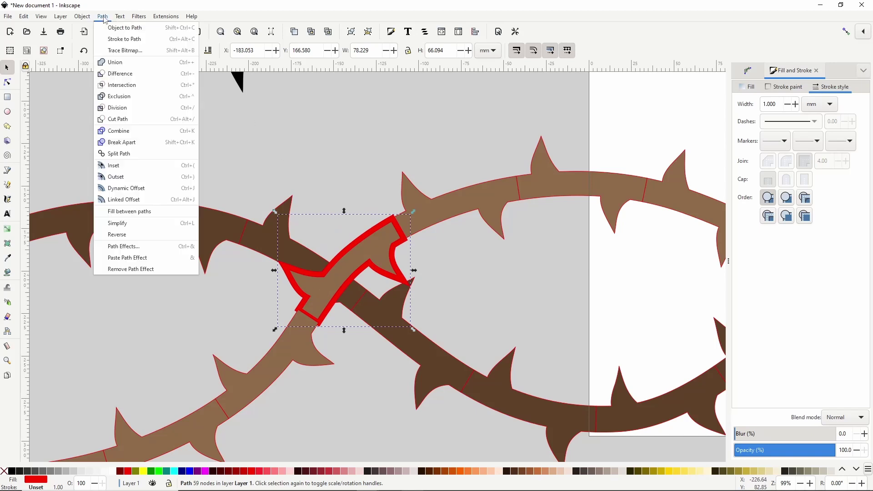
pyautogui.click(132, 143)
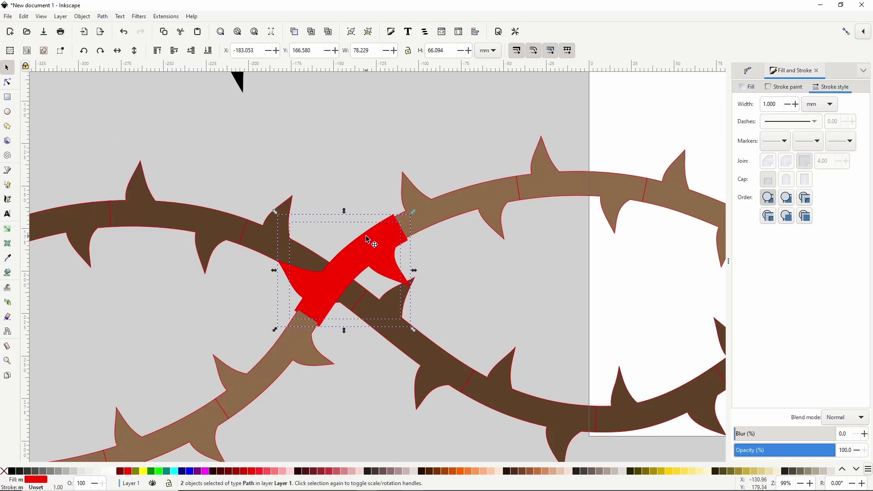
pyautogui.click(104, 18)
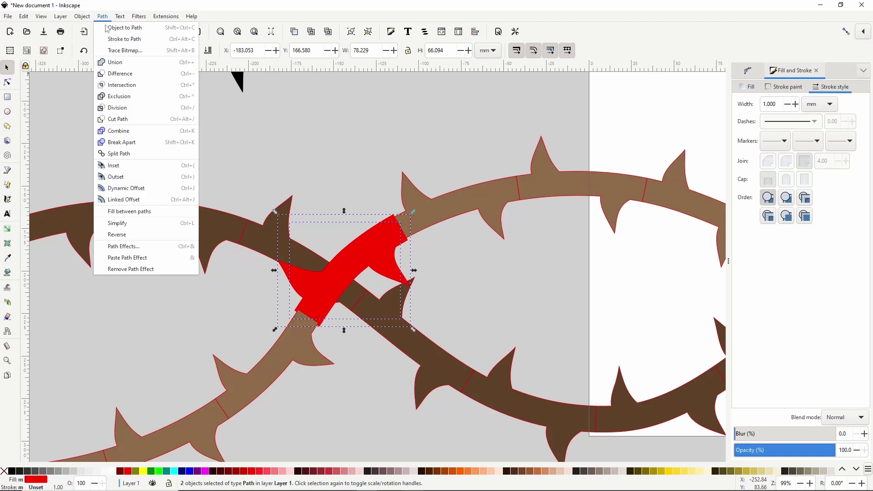
pyautogui.click(119, 63)
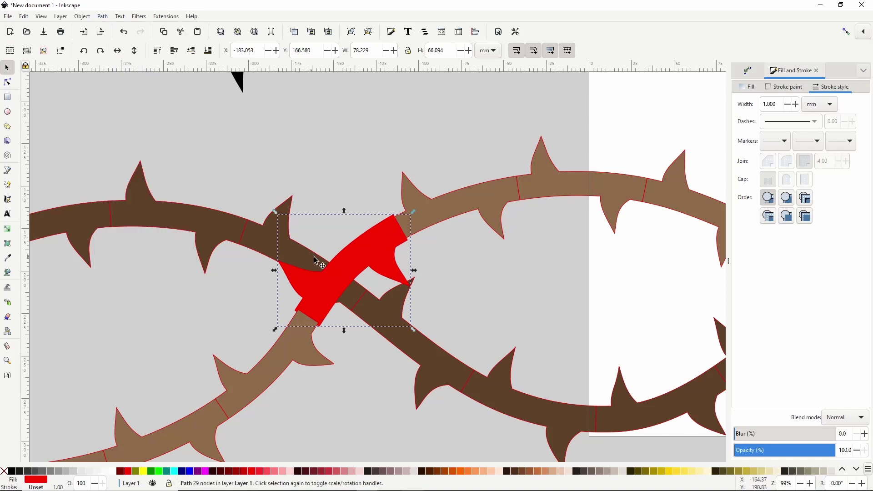
pyautogui.keyDown('shift'); pyautogui.click(298, 250); pyautogui.keyUp('shift')
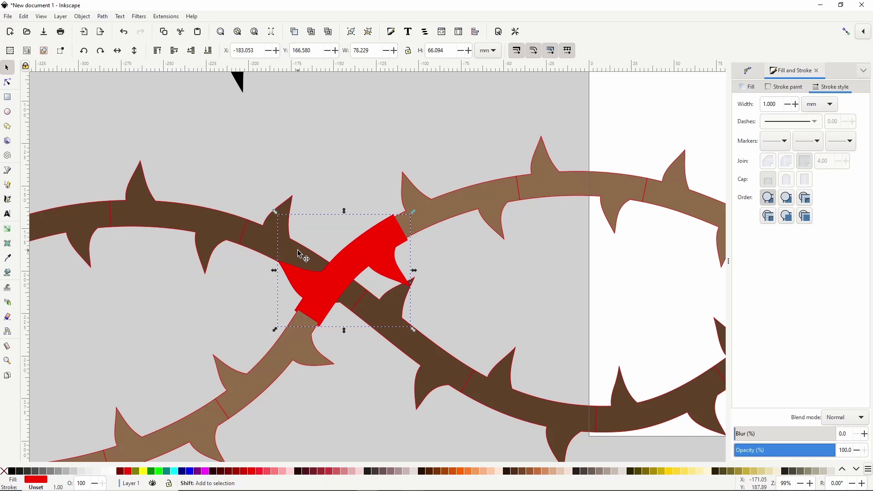
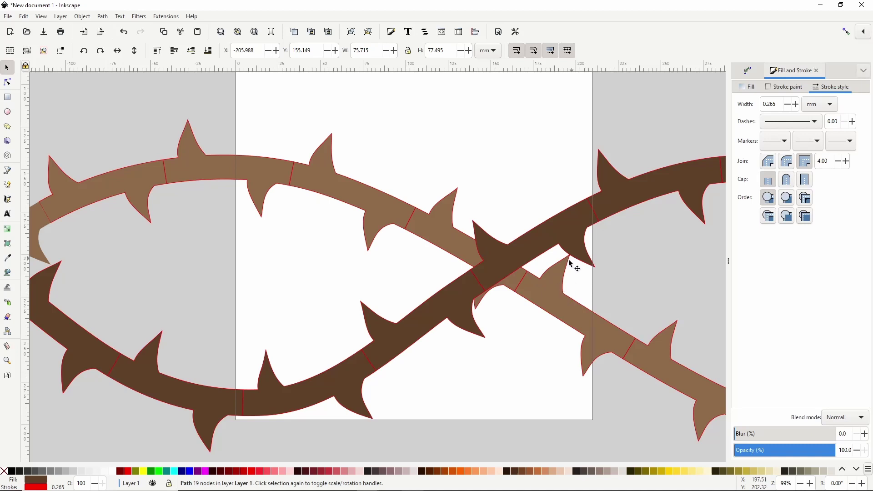
# Step: Paste the copied 3.265 mm stroke width onto the dark vine's segment at the right crossing
pyautogui.click(530, 249)
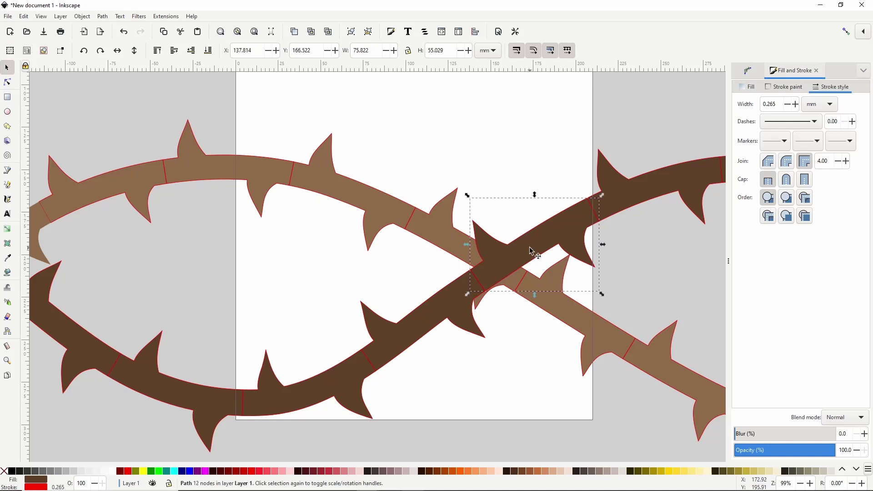
pyautogui.doubleClick(777, 105)
pyautogui.rightClick(777, 105)
pyautogui.click(785, 136)
pyautogui.press('Return')
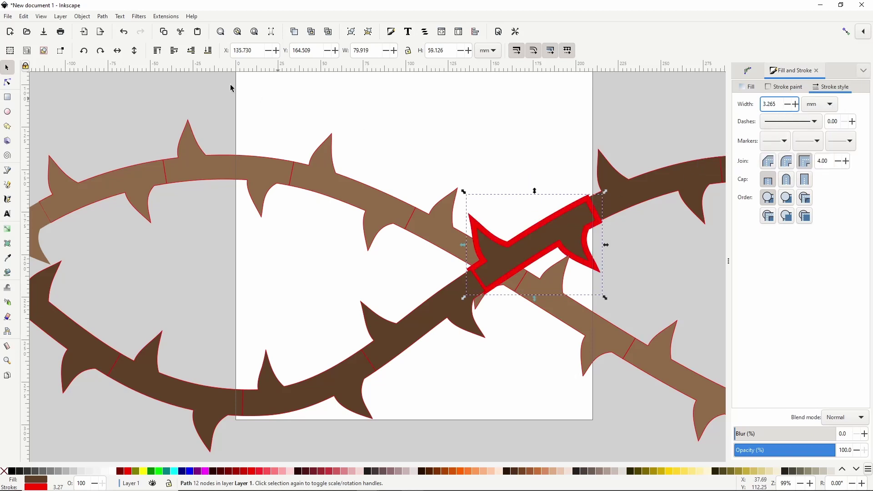
# Step: Apply Stroke to Path to the dark segment at the right crossing, ungroup it, and leave only its red outline selected
pyautogui.click(104, 17)
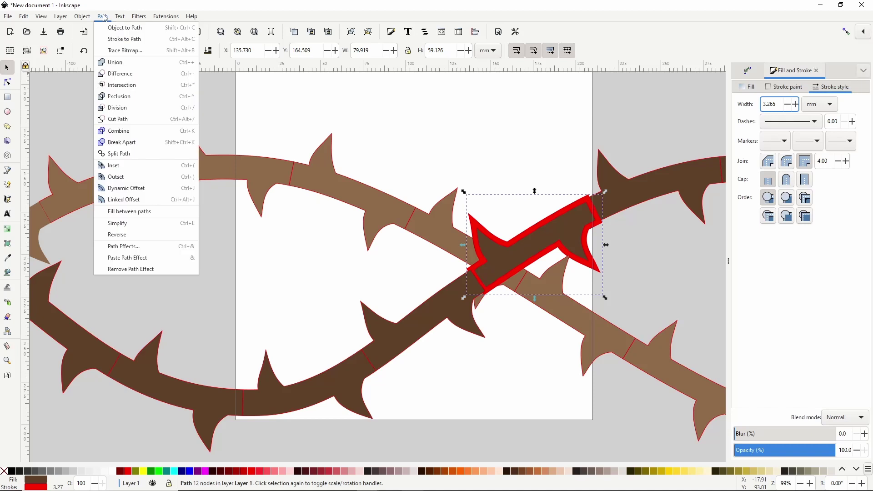
pyautogui.click(120, 41)
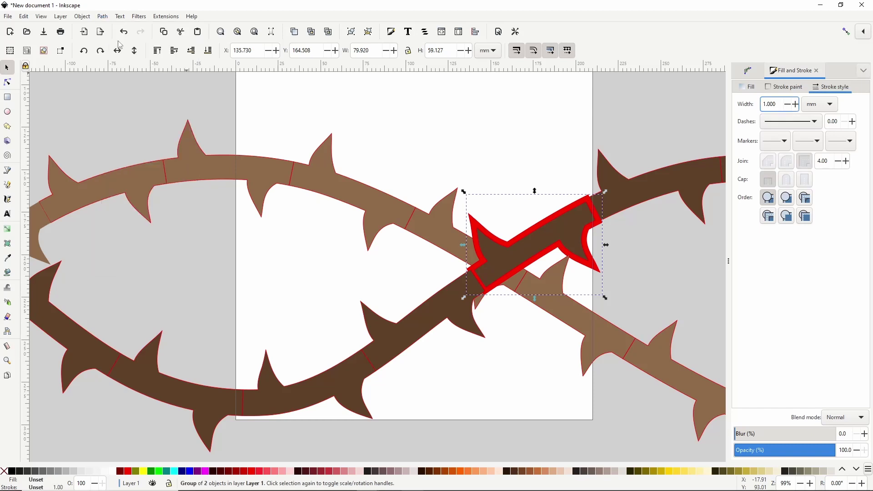
pyautogui.click(368, 31)
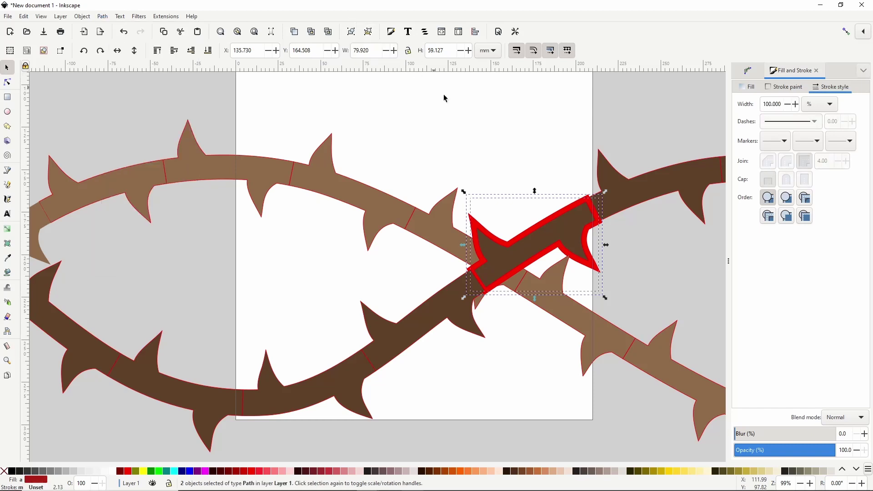
pyautogui.keyDown('shift'); pyautogui.click(563, 225); pyautogui.keyUp('shift')
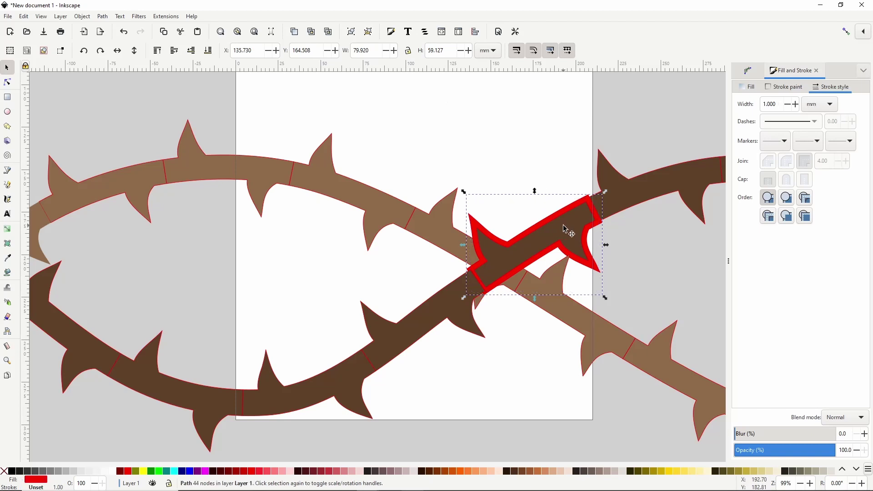
# Step: Break apart the red outline at the right crossing and merge the pieces into one solid shape with Union
pyautogui.click(103, 17)
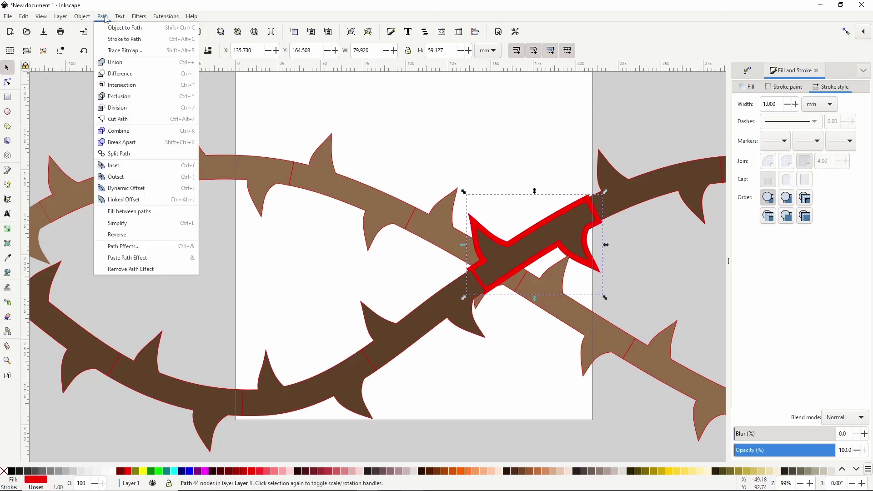
pyautogui.click(142, 143)
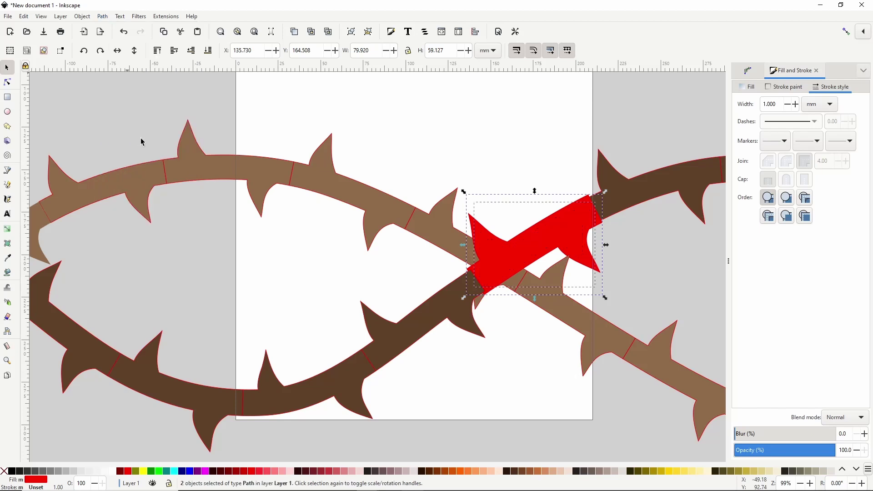
pyautogui.click(103, 16)
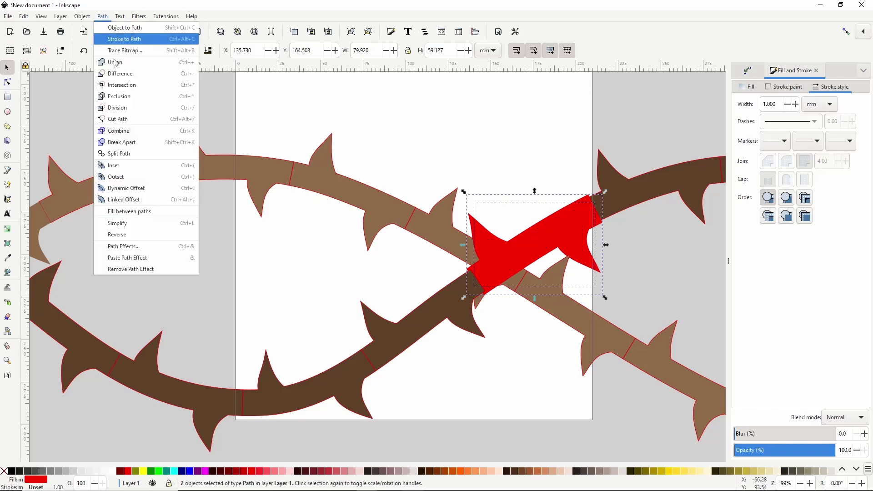
pyautogui.click(119, 67)
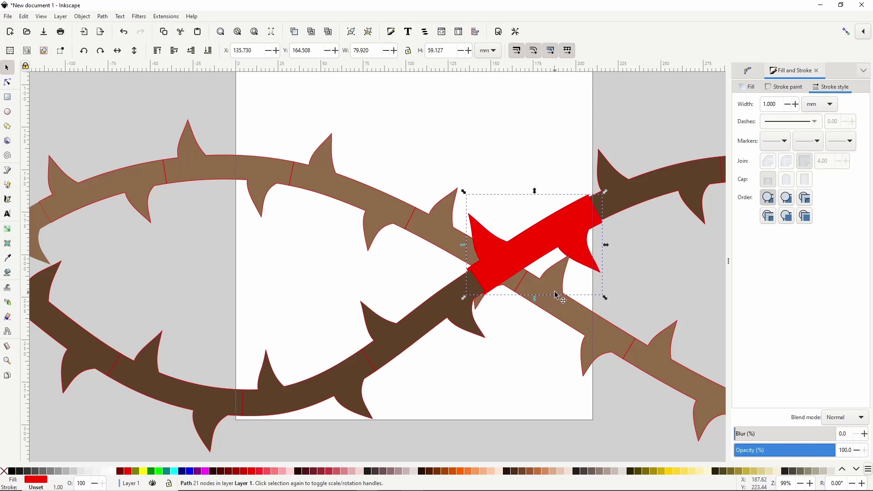
# Step: Duplicate the solid red shape and subtract the copy from the light segment at the right crossing with Difference
pyautogui.rightClick(546, 236)
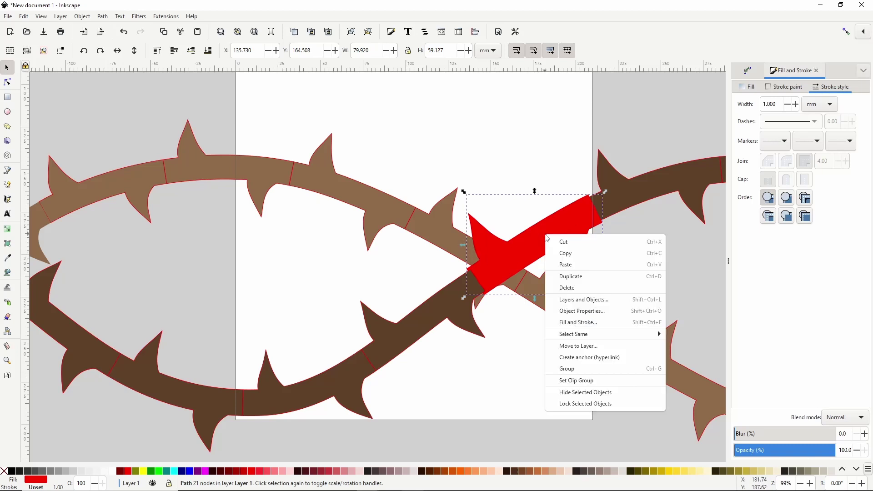
pyautogui.click(562, 276)
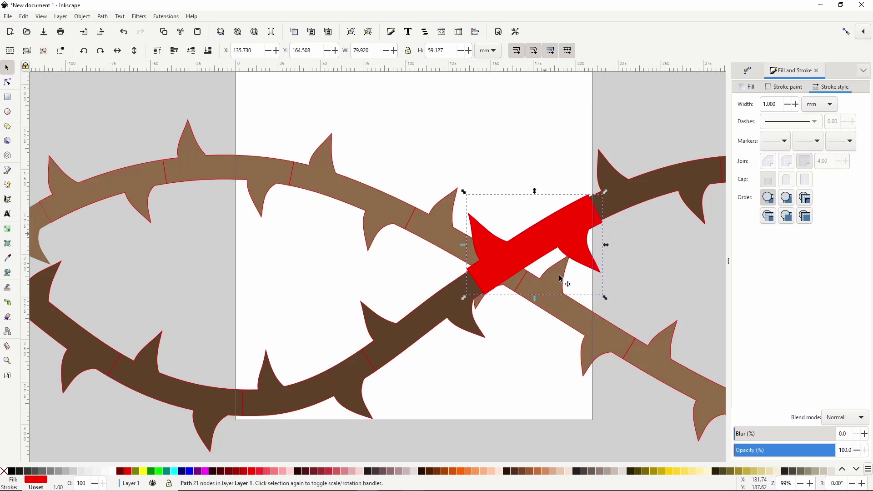
pyautogui.keyDown('shift'); pyautogui.click(452, 240); pyautogui.keyUp('shift')
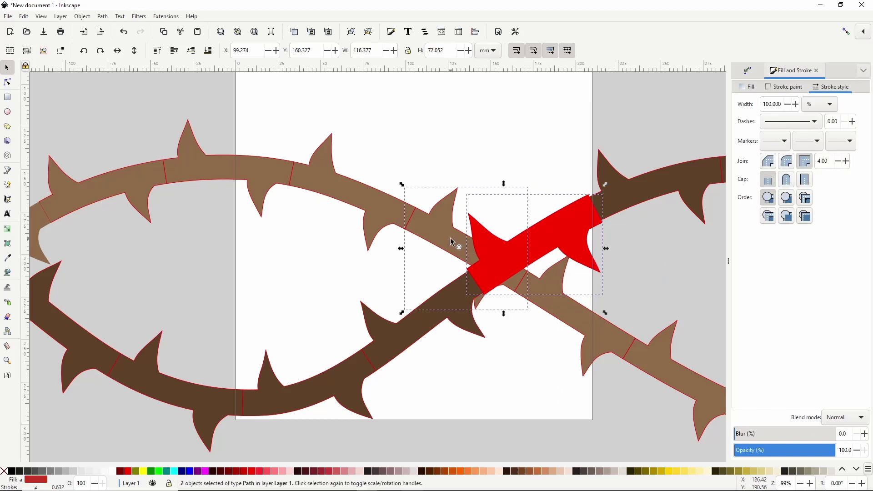
pyautogui.click(103, 17)
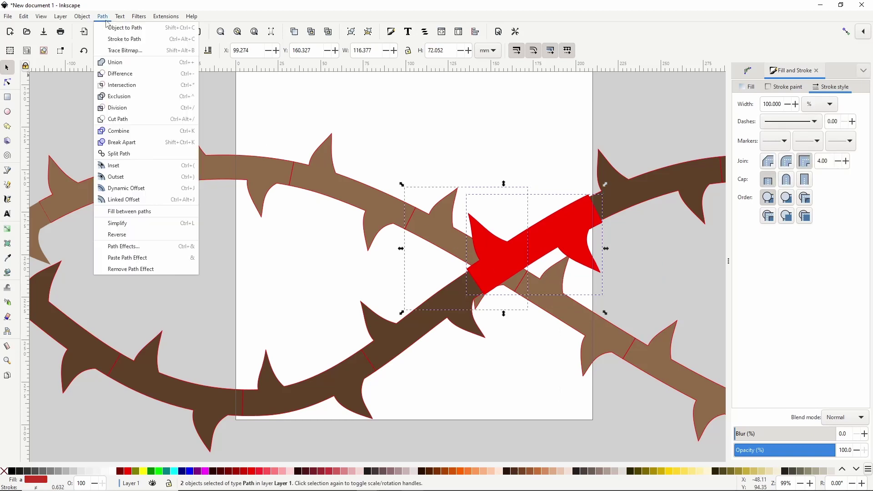
pyautogui.click(127, 77)
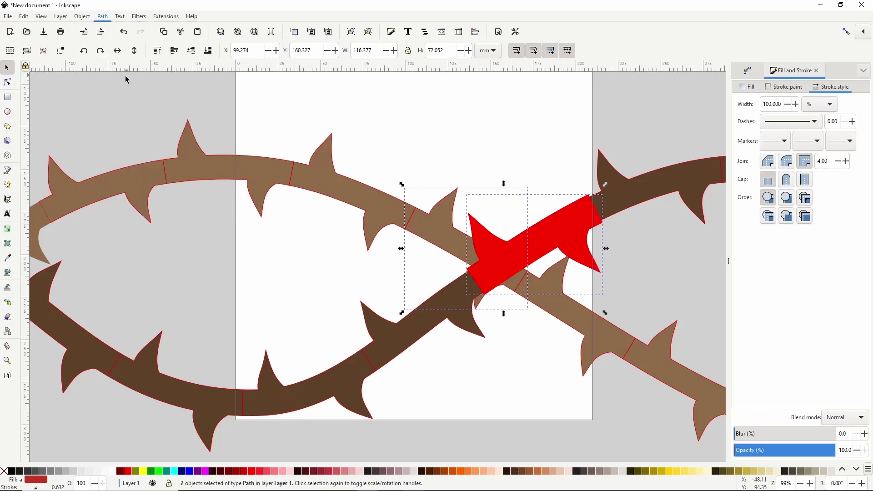
# Step: Subtract the solid red shape from the light vine's segment just beyond the right crossing with Difference
pyautogui.click(562, 229)
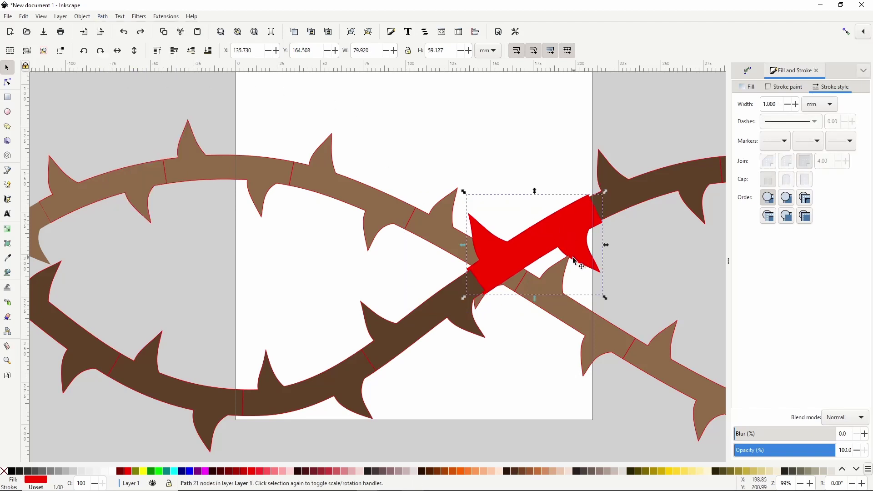
pyautogui.press('ctrl')
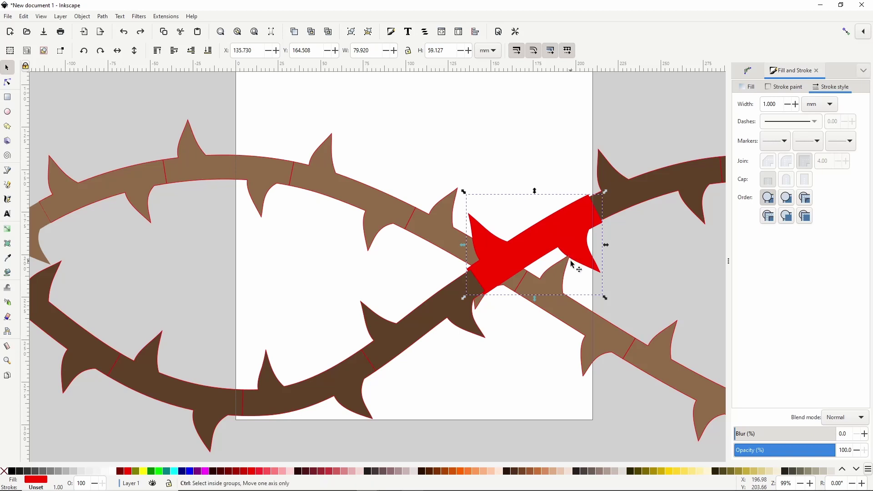
pyautogui.scroll(2, 572, 264)
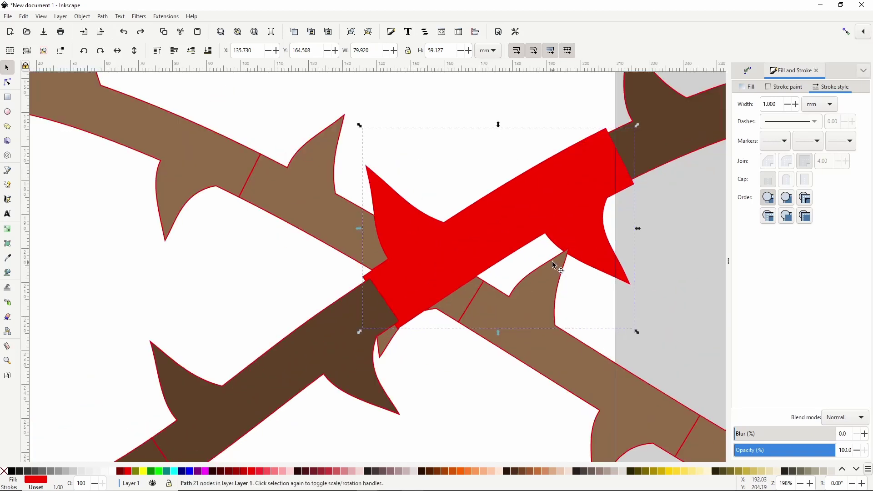
pyautogui.press('ctrl')
pyautogui.scroll(-2, 541, 248)
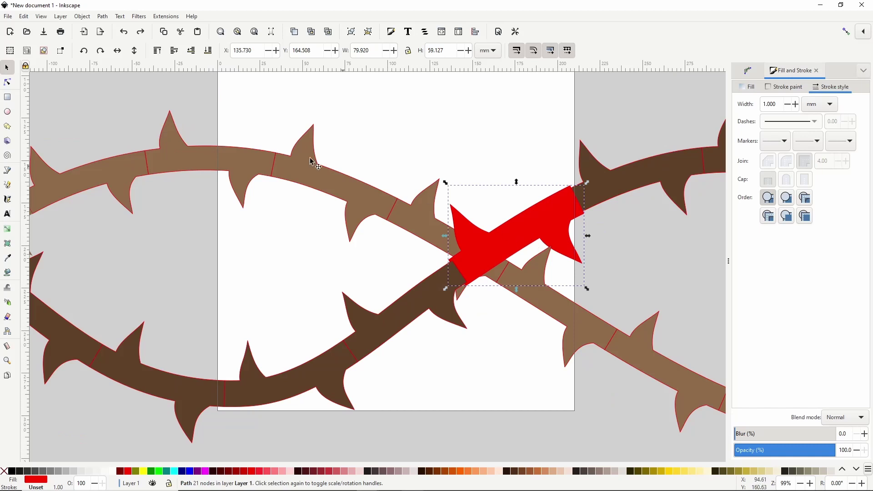
pyautogui.click(163, 54)
pyautogui.keyDown('shift'); pyautogui.click(539, 274); pyautogui.keyUp('shift')
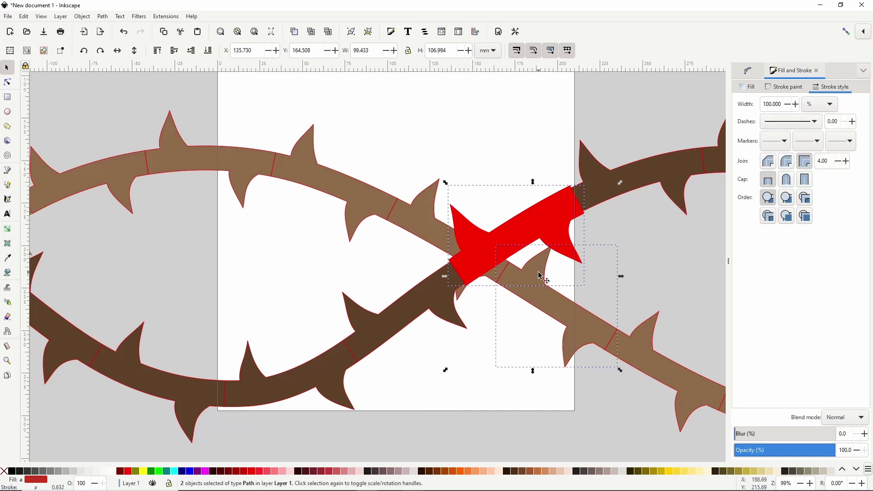
pyautogui.click(103, 17)
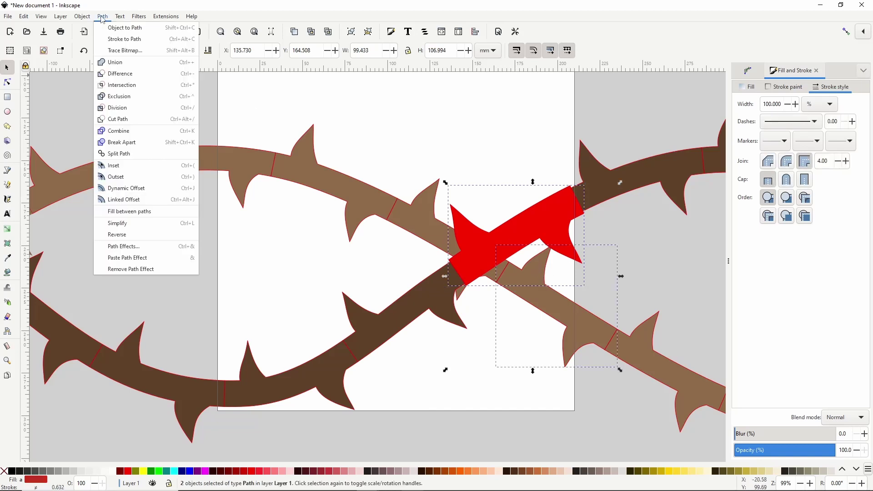
pyautogui.click(132, 75)
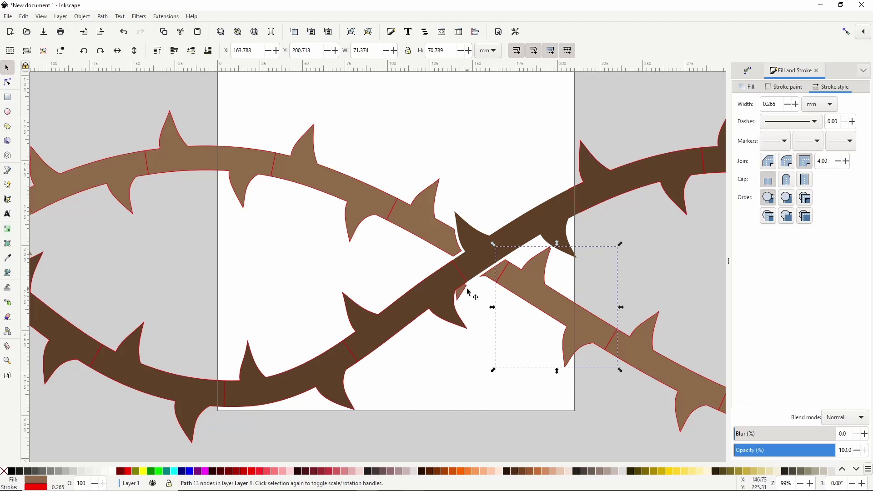
# Step: Draw a closed five-sided path with the Bezier tool around the leftover light thorn fragment beneath the right crossing
pyautogui.click(7, 172)
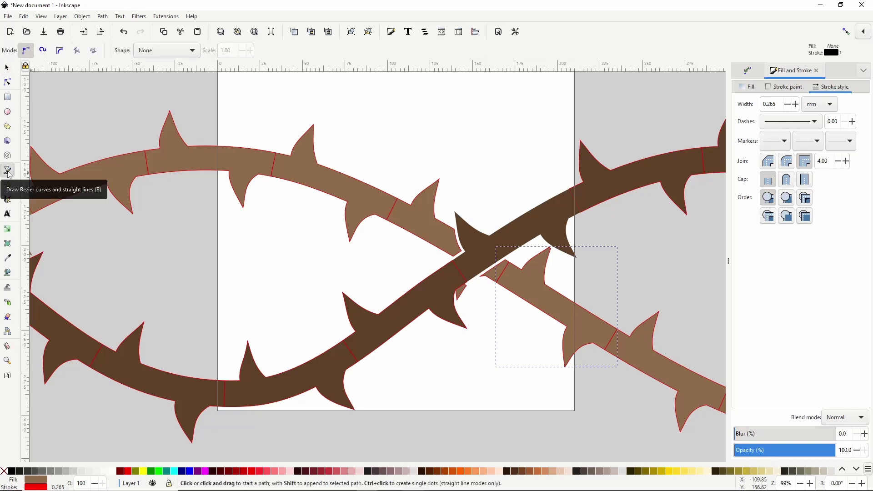
pyautogui.click(424, 259)
pyautogui.click(480, 290)
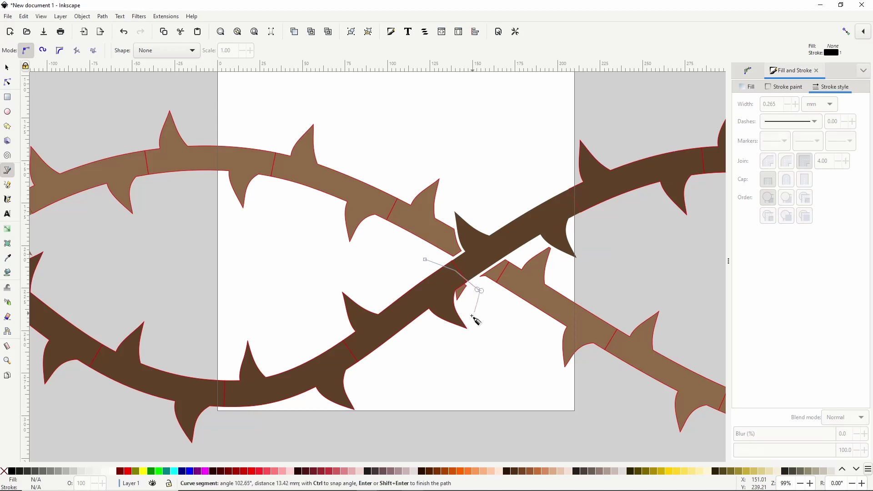
pyautogui.click(469, 317)
pyautogui.click(437, 311)
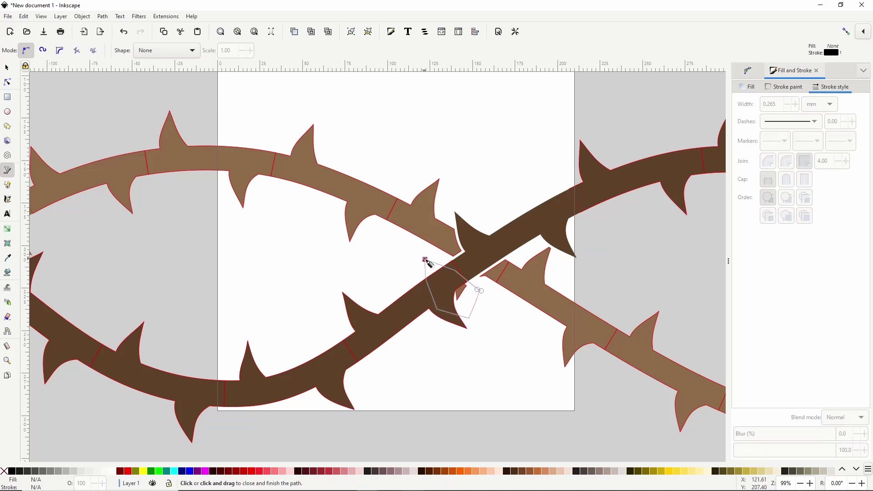
pyautogui.click(425, 259)
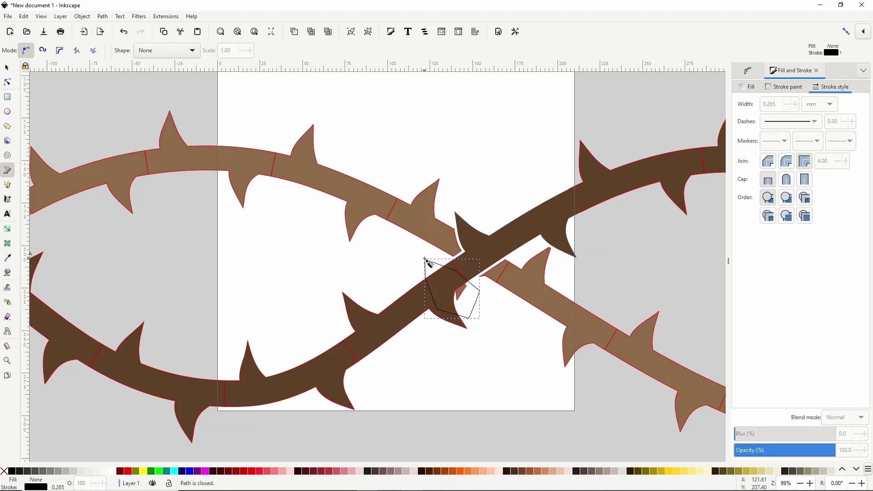
# Step: Subtract the drawn polygon from the light segment with Difference to remove its leftover thorn fragment, and clear the selection
pyautogui.click(13, 69)
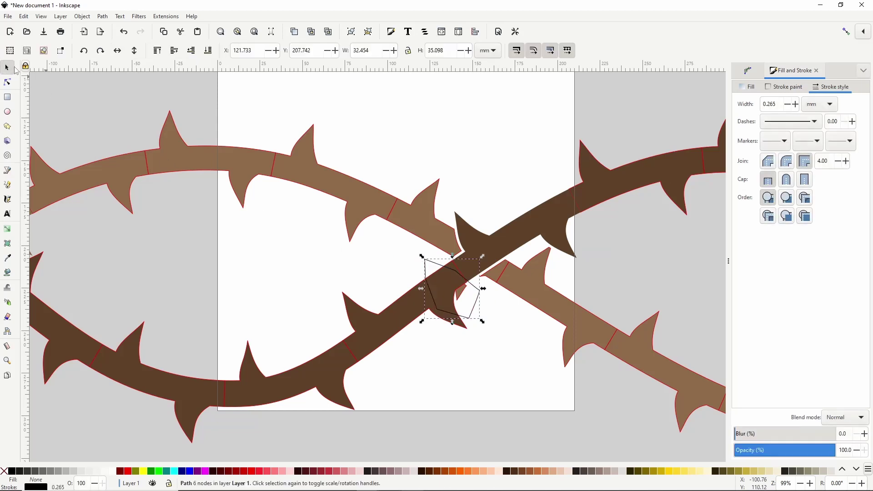
pyautogui.keyDown('shift'); pyautogui.click(463, 298); pyautogui.keyUp('shift')
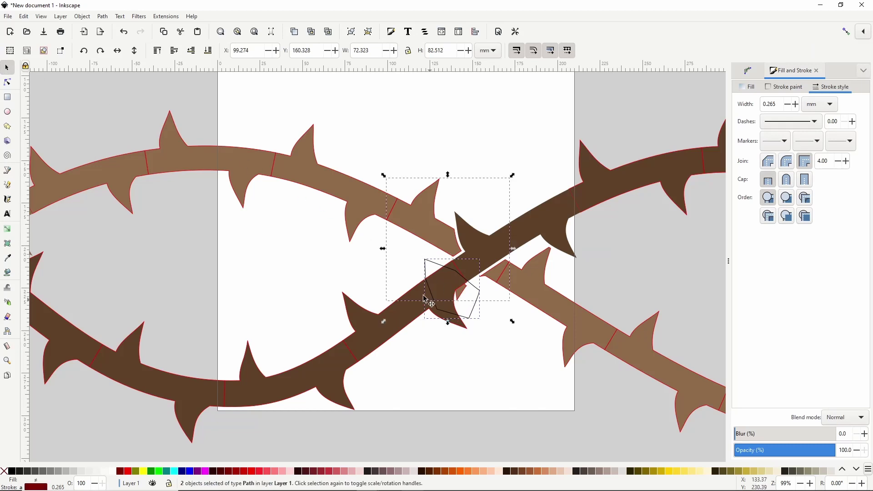
pyautogui.click(102, 16)
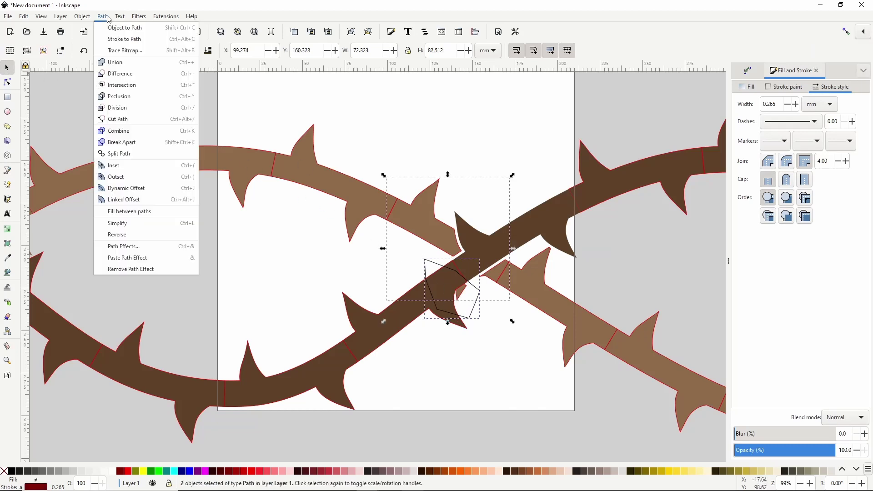
pyautogui.click(130, 74)
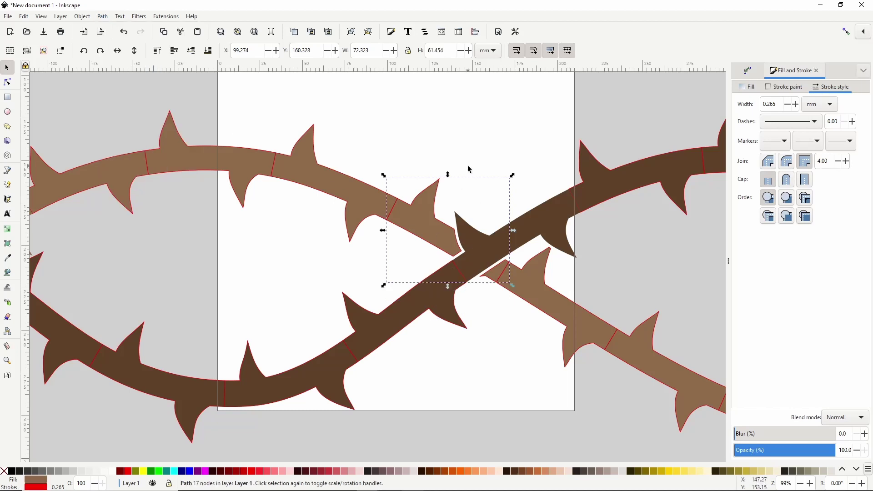
pyautogui.click(386, 107)
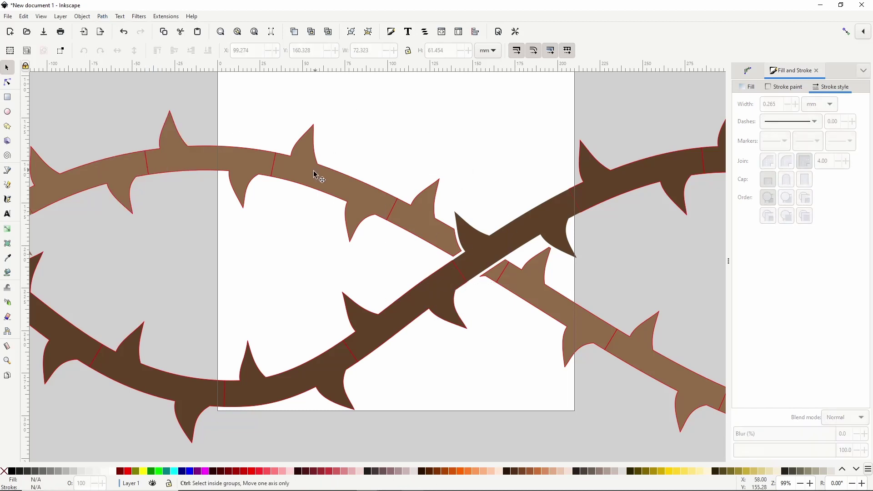
# Step: Select all dark vine segments by matching fill color, merge them with Union, and remove the stroke paint
pyautogui.keyDown('ctrl'); pyautogui.scroll(-2, 302, 172); pyautogui.keyUp('ctrl')
pyautogui.moveTo(207, 171); pyautogui.dragTo(324, 211)
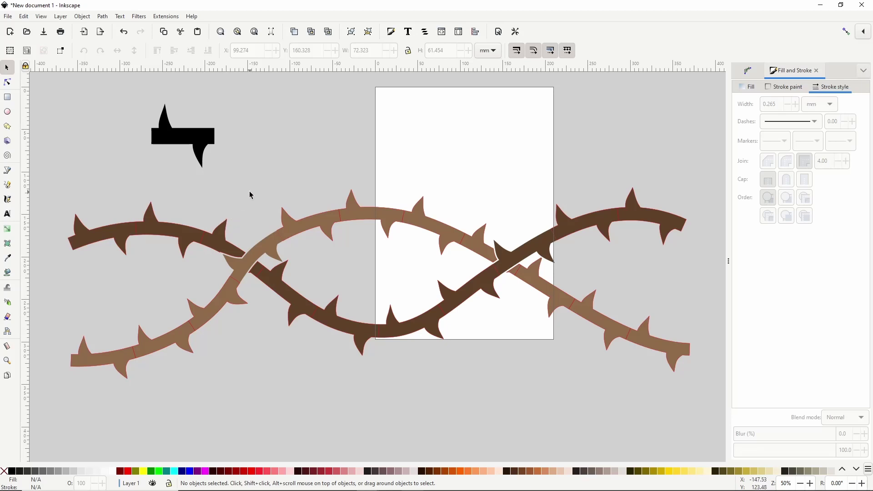
pyautogui.rightClick(113, 228)
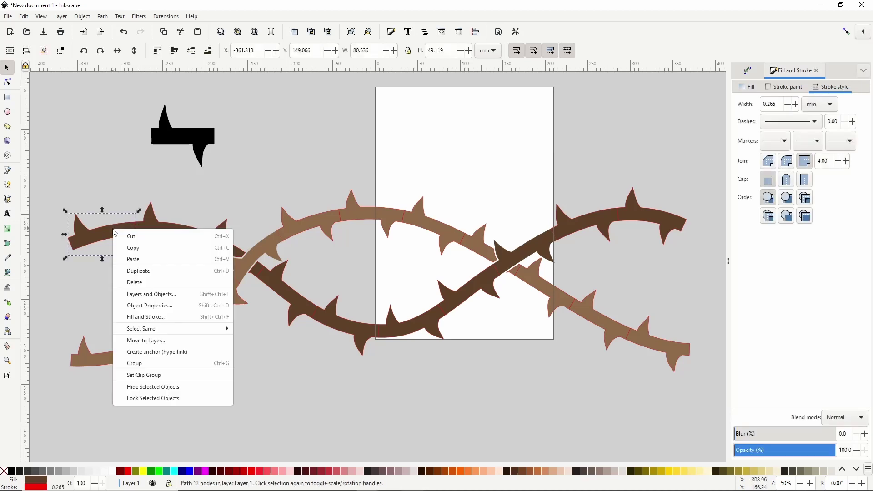
pyautogui.moveTo(182, 335)
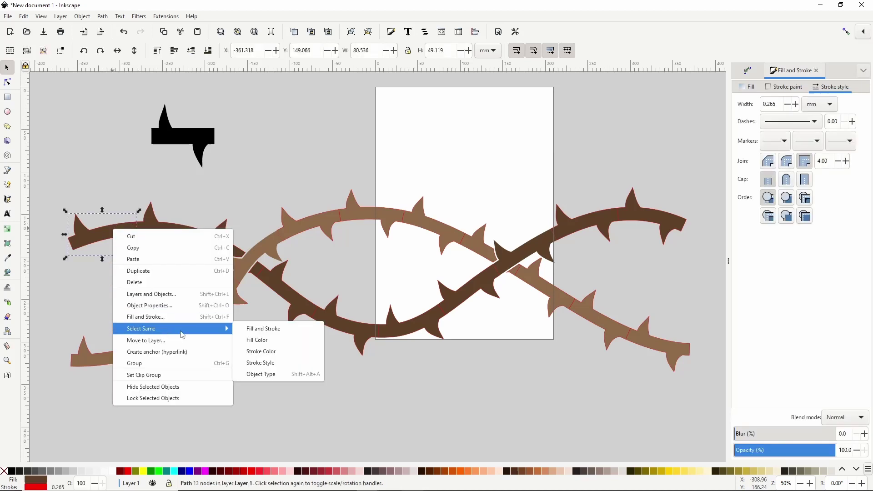
pyautogui.click(271, 342)
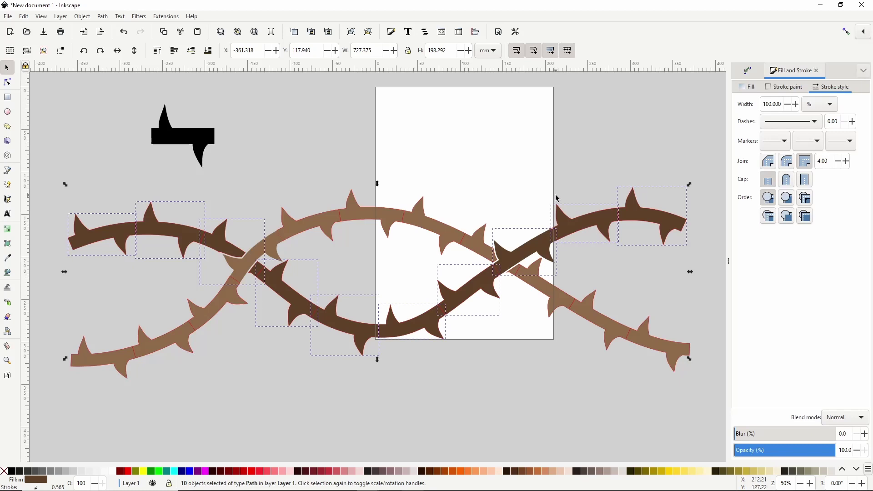
pyautogui.click(103, 16)
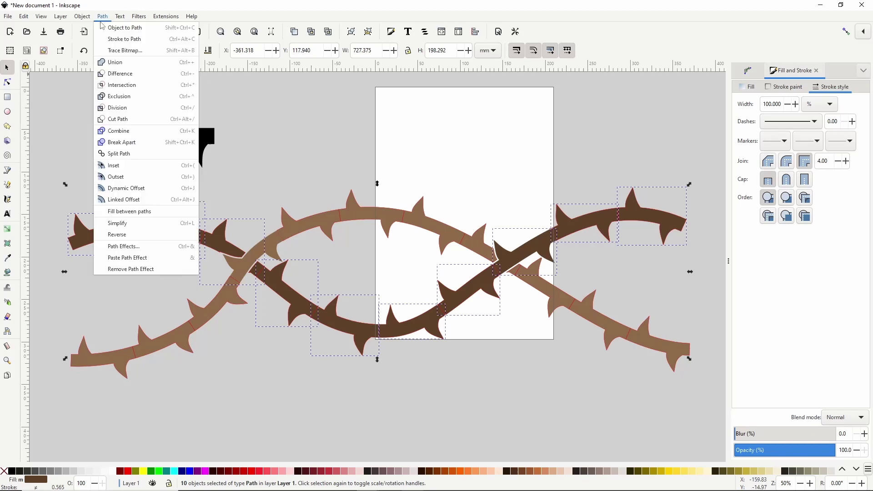
pyautogui.click(117, 62)
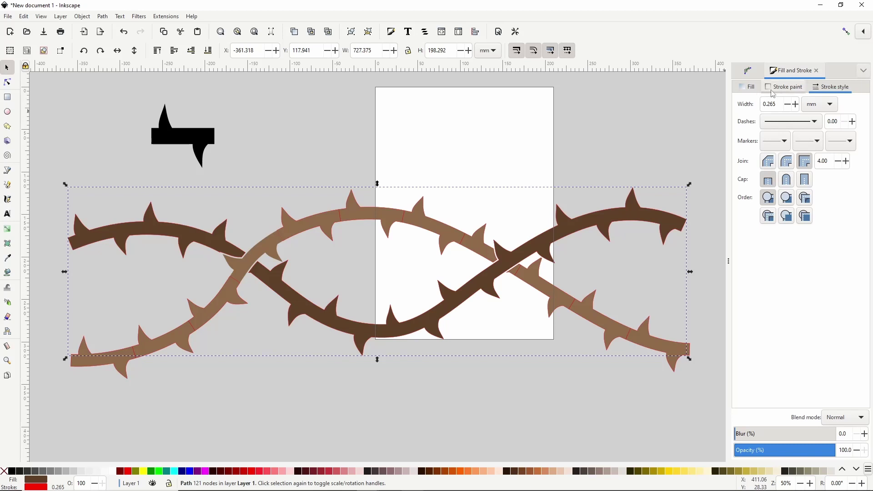
pyautogui.click(784, 87)
pyautogui.click(740, 101)
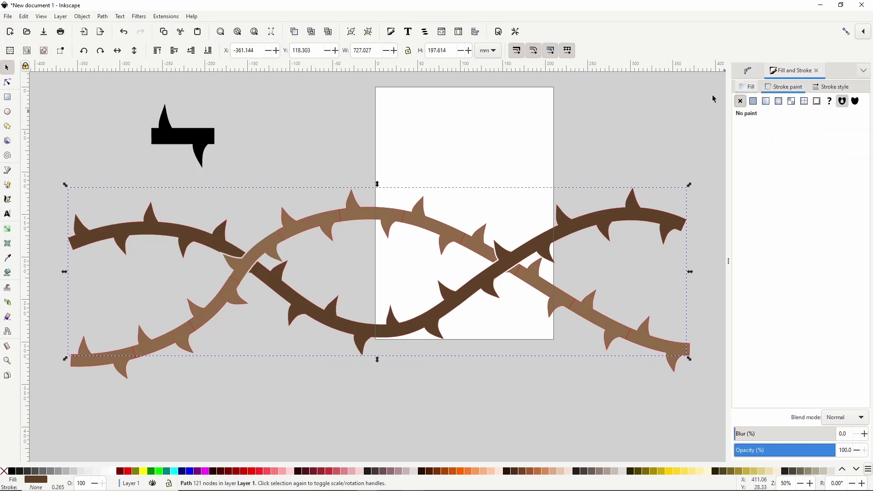
# Step: Select all light vine segments by matching fill color, merge them with Union, and remove the stroke paint
pyautogui.rightClick(172, 339)
pyautogui.moveTo(208, 258)
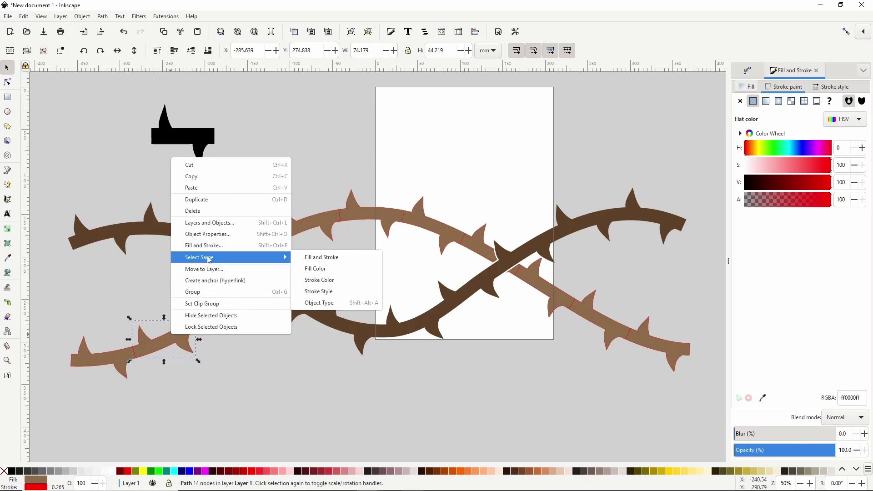
pyautogui.click(329, 269)
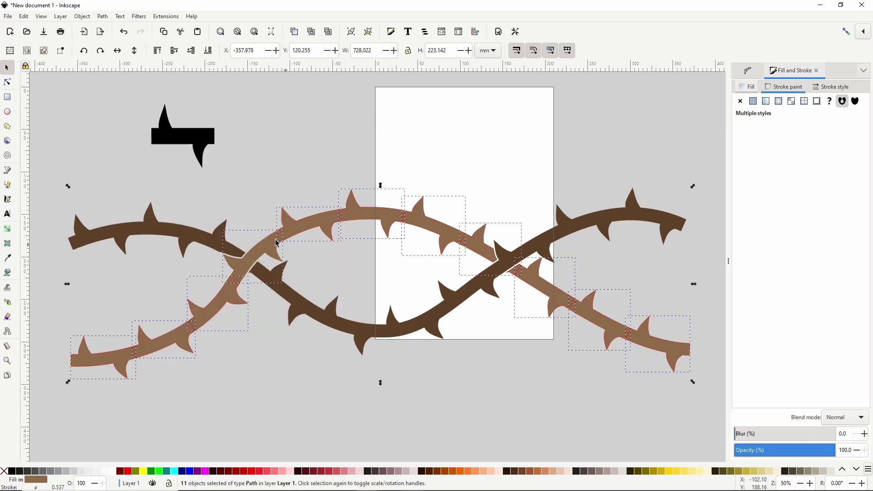
pyautogui.click(103, 18)
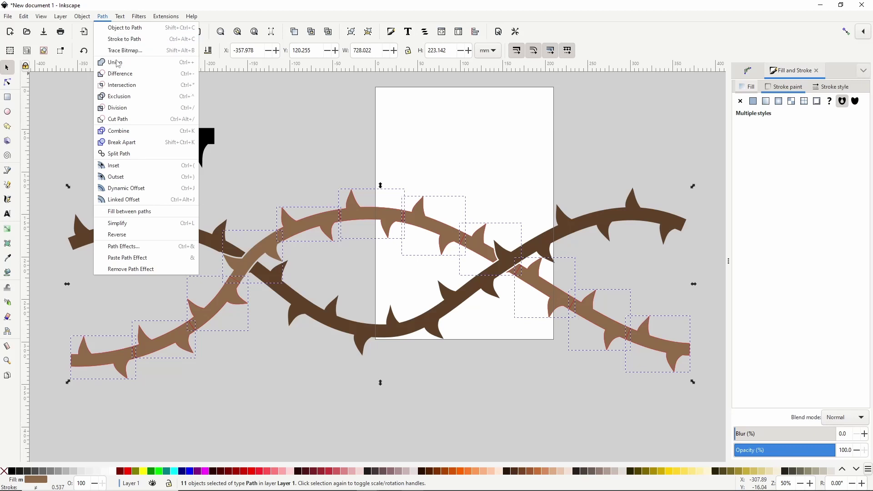
pyautogui.click(119, 62)
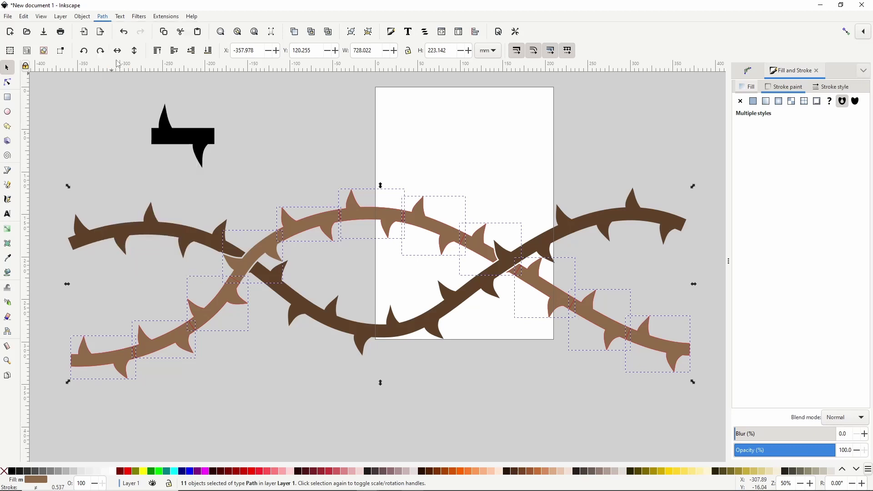
pyautogui.click(740, 100)
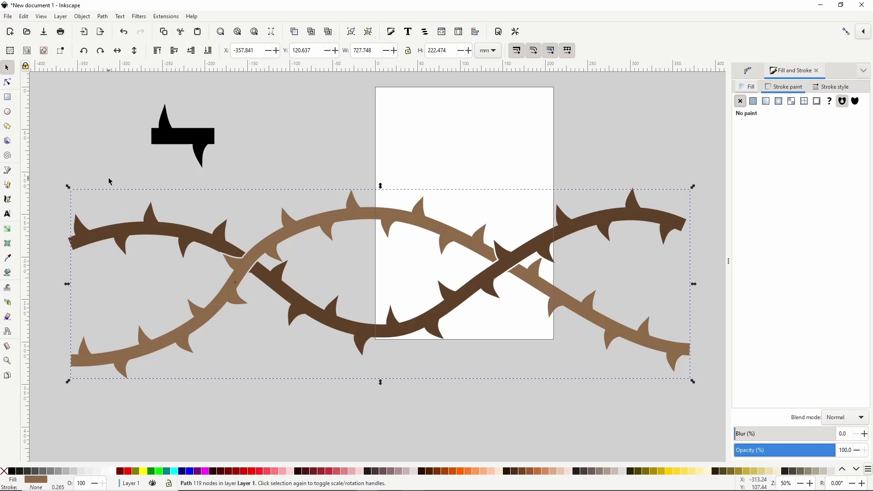
# Step: Add a node on the dark vine's left end edge and pull it outward to about X -387, Y 197 mm
pyautogui.press('n')
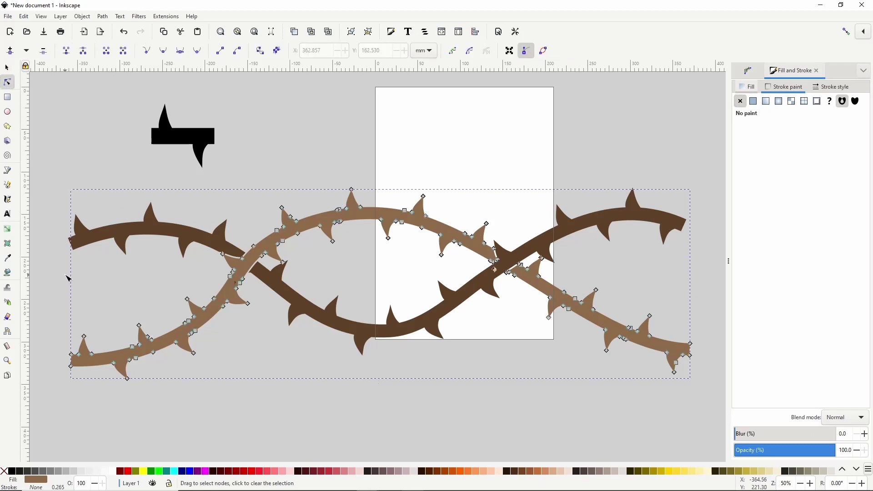
pyautogui.scroll(2, 66, 258)
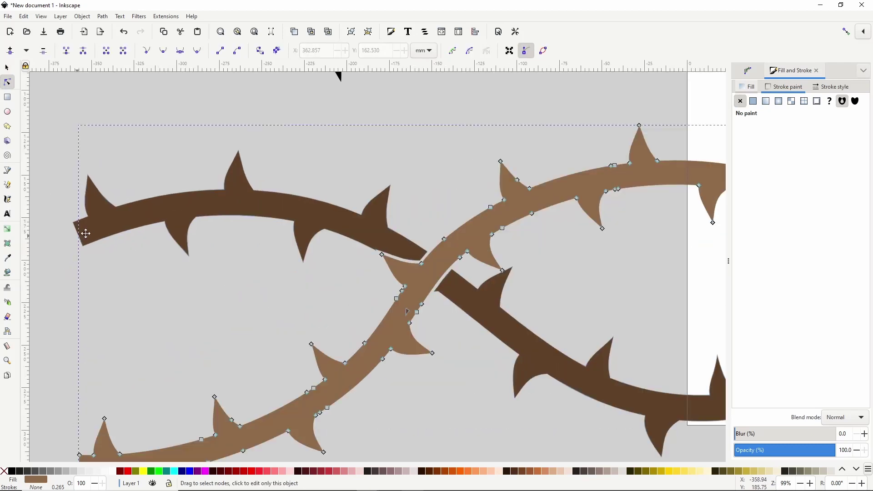
pyautogui.scroll(-1, 83, 230)
pyautogui.hscroll(-2, 104, 225)
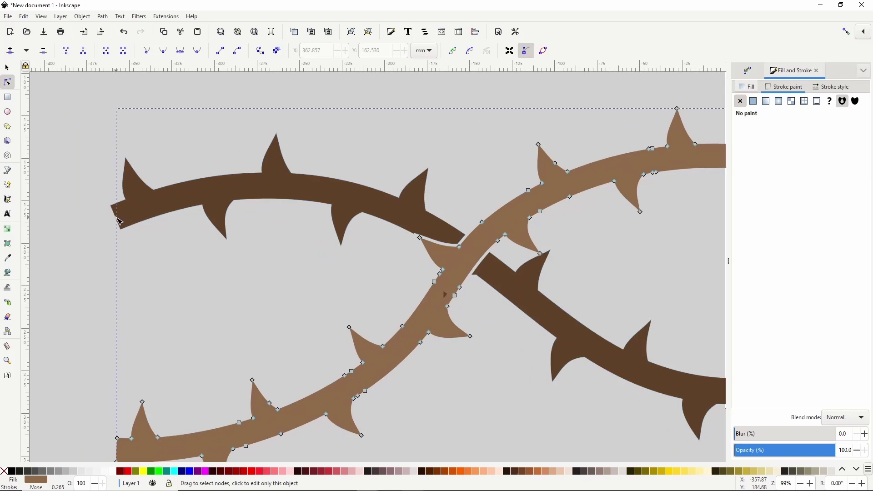
pyautogui.click(118, 221)
pyautogui.click(115, 218)
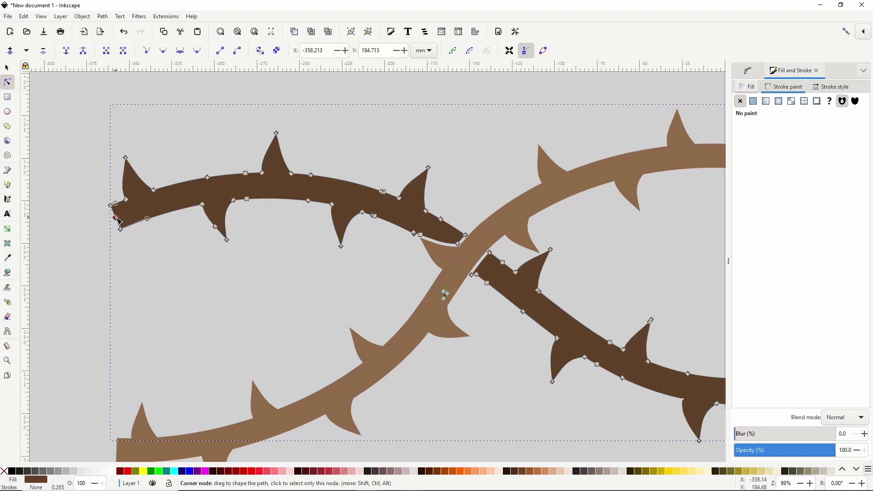
pyautogui.moveTo(116, 218); pyautogui.dragTo(63, 246)
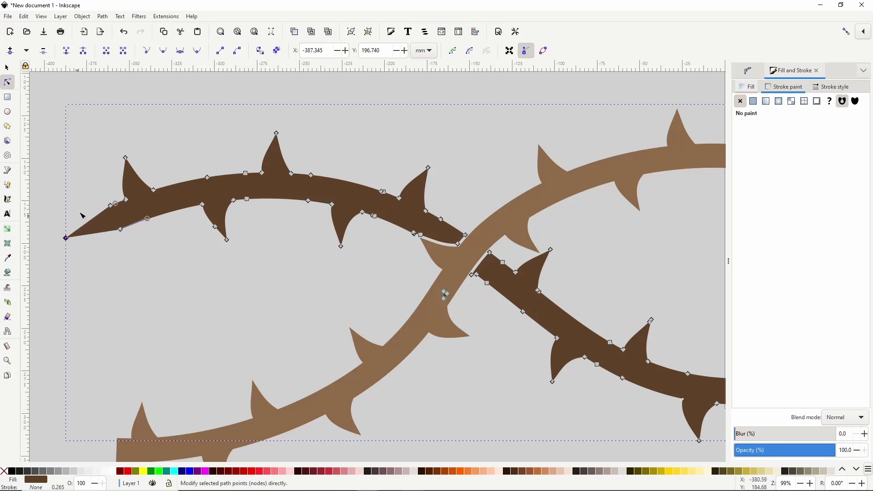
# Step: Delete the two original corner nodes beside the new tip at the dark vine's left end
pyautogui.moveTo(92, 195); pyautogui.dragTo(155, 211)
pyautogui.press('Delete')
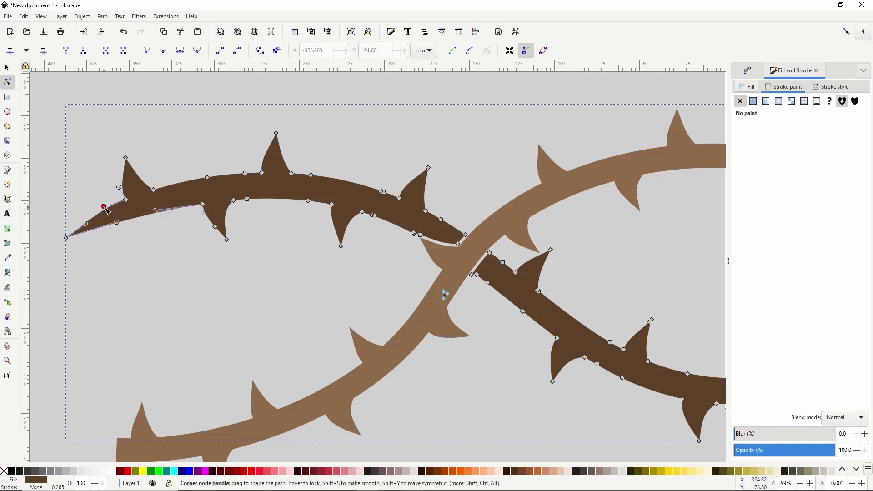
pyautogui.moveTo(175, 302); pyautogui.dragTo(197, 193)
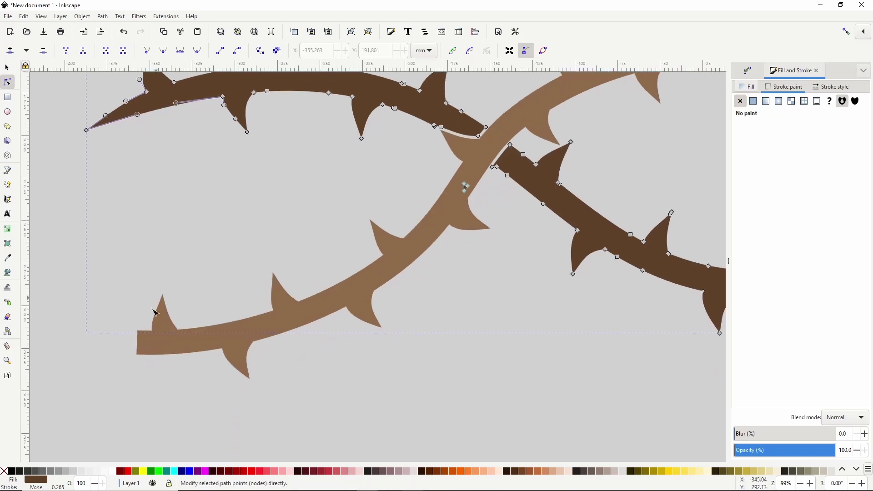
# Step: Taper the light vine's left end to a single pointed tip at about X -388, Y 316 mm, removing its original corner nodes
pyautogui.click(146, 342)
pyautogui.moveTo(137, 344); pyautogui.dragTo(90, 336)
pyautogui.press('Delete')
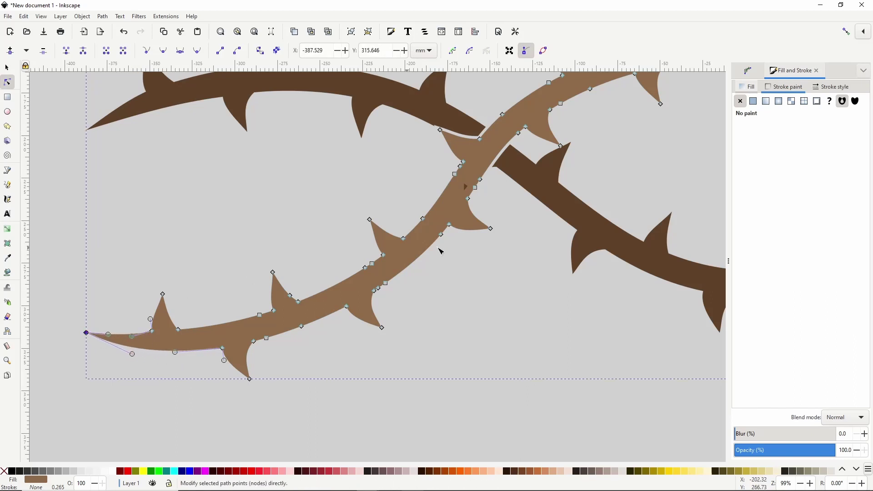
# Step: Taper the dark vine's right end by pulling an added end node outward into a point and removing the two original corner nodes
pyautogui.scroll(-3, 438, 249)
pyautogui.hscroll(5, 416, 208)
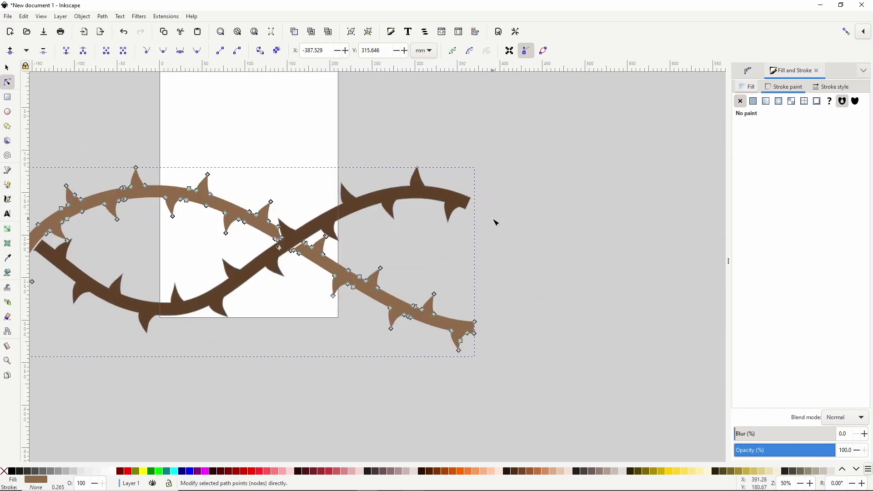
pyautogui.scroll(1, 493, 220)
pyautogui.click(462, 203)
pyautogui.moveTo(461, 199)
pyautogui.mouseDown()
pyautogui.moveTo(495, 210)
pyautogui.moveTo(466, 208)
pyautogui.mouseUp()
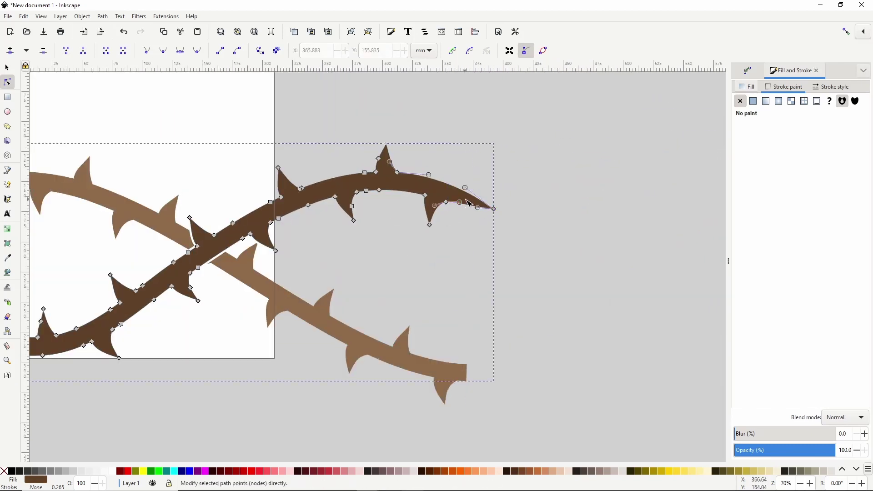
# Step: Taper the light vine's right end to a single pointed tip at about X 399, Y 306 mm, and deselect the finished vine
pyautogui.click(466, 380)
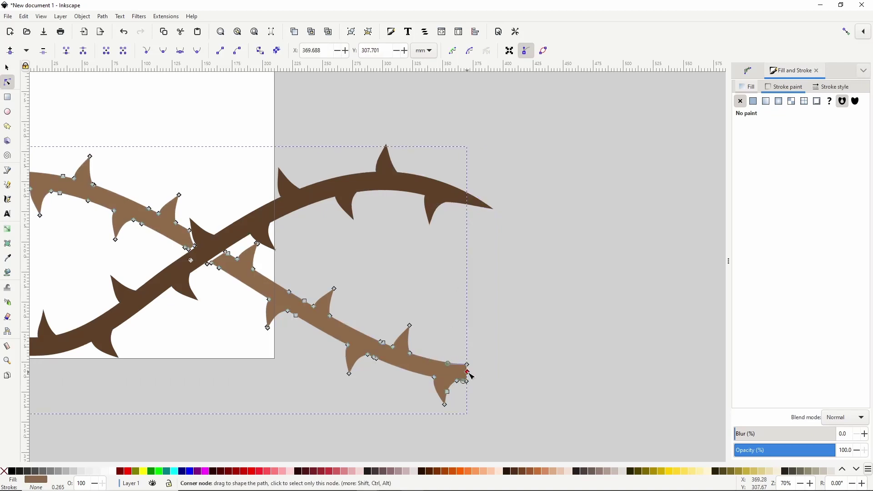
pyautogui.moveTo(467, 370); pyautogui.dragTo(502, 372)
pyautogui.click(463, 358)
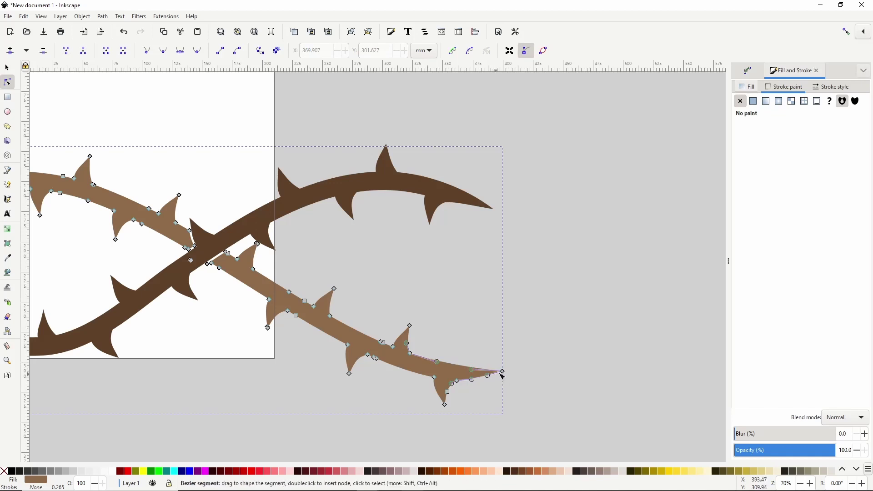
pyautogui.moveTo(502, 372); pyautogui.dragTo(504, 373)
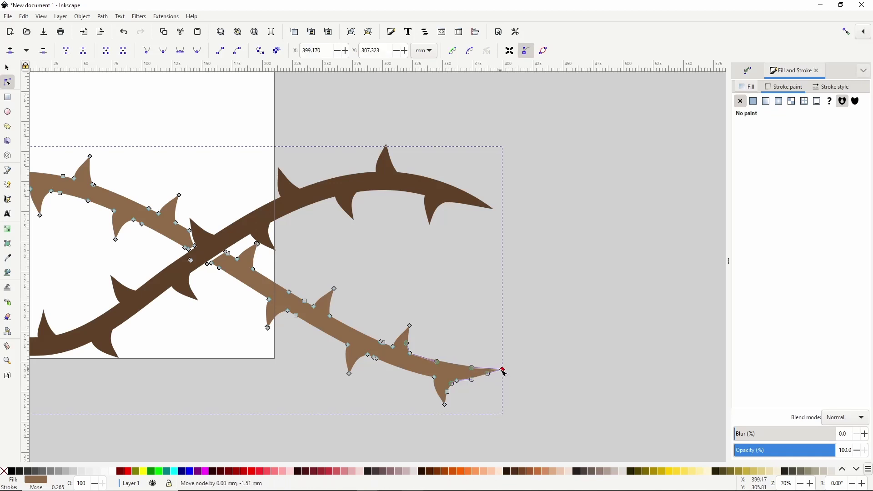
pyautogui.click(591, 250)
pyautogui.click(585, 250)
pyautogui.scroll(-3, 296, 235)
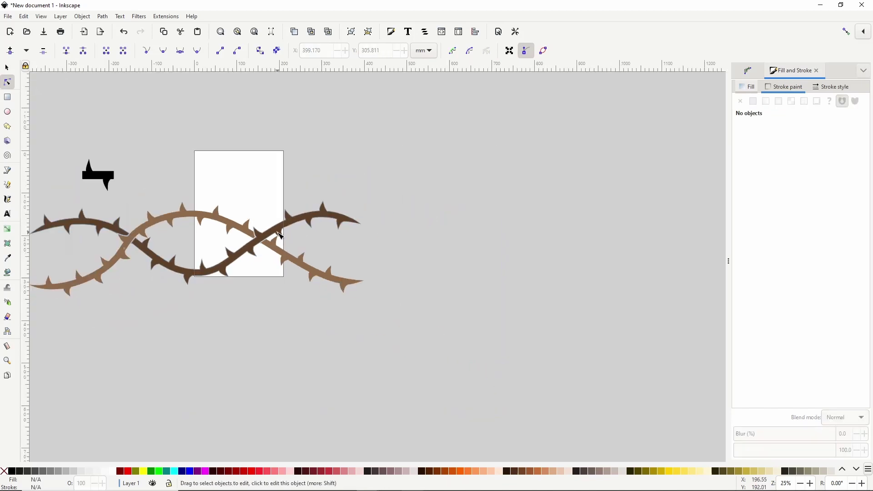
pyautogui.scroll(1, 273, 238)
pyautogui.hscroll(-3, 182, 228)
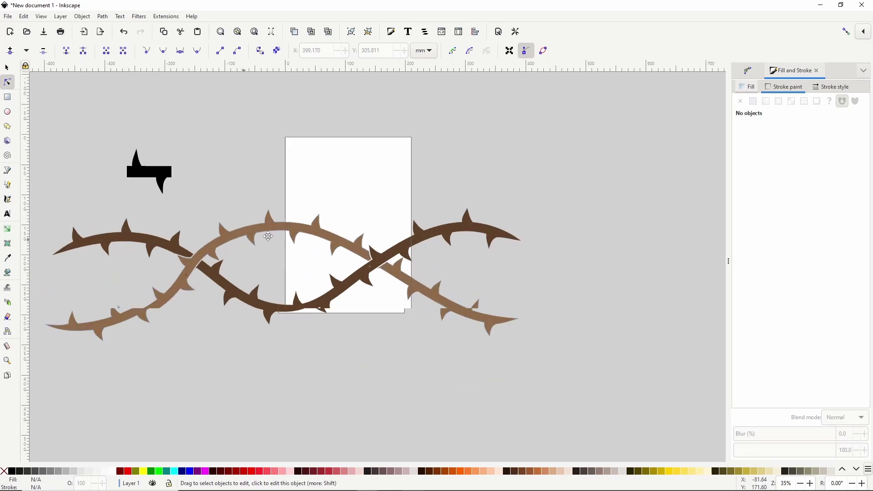